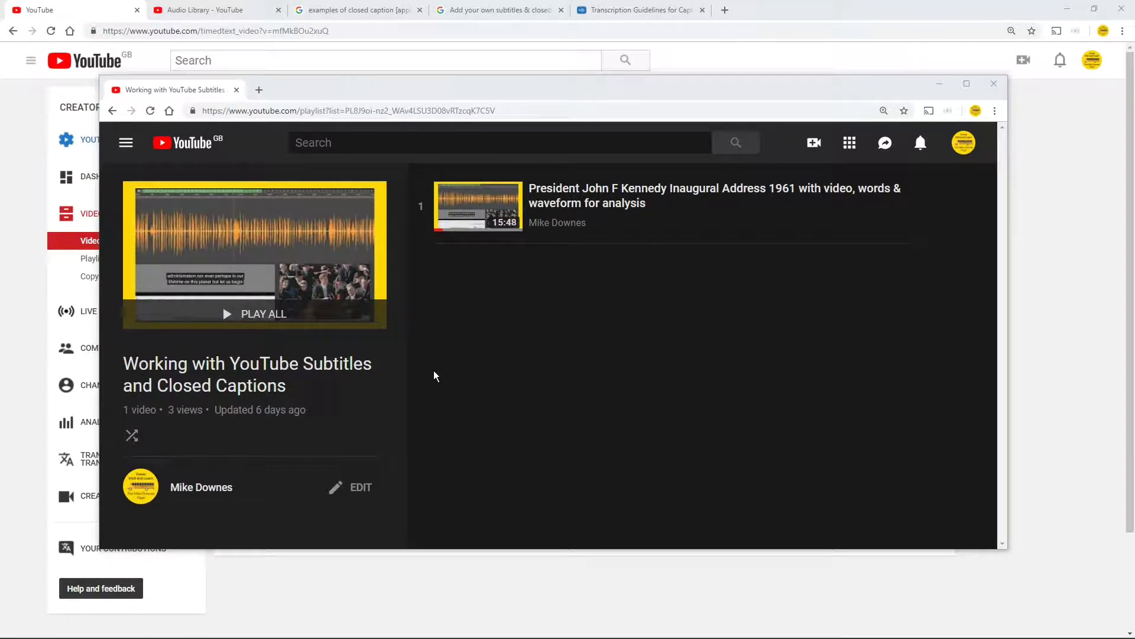
Minimize the inner playlist window to reveal the photosphere video's Subtitles/CC page.
click(940, 85)
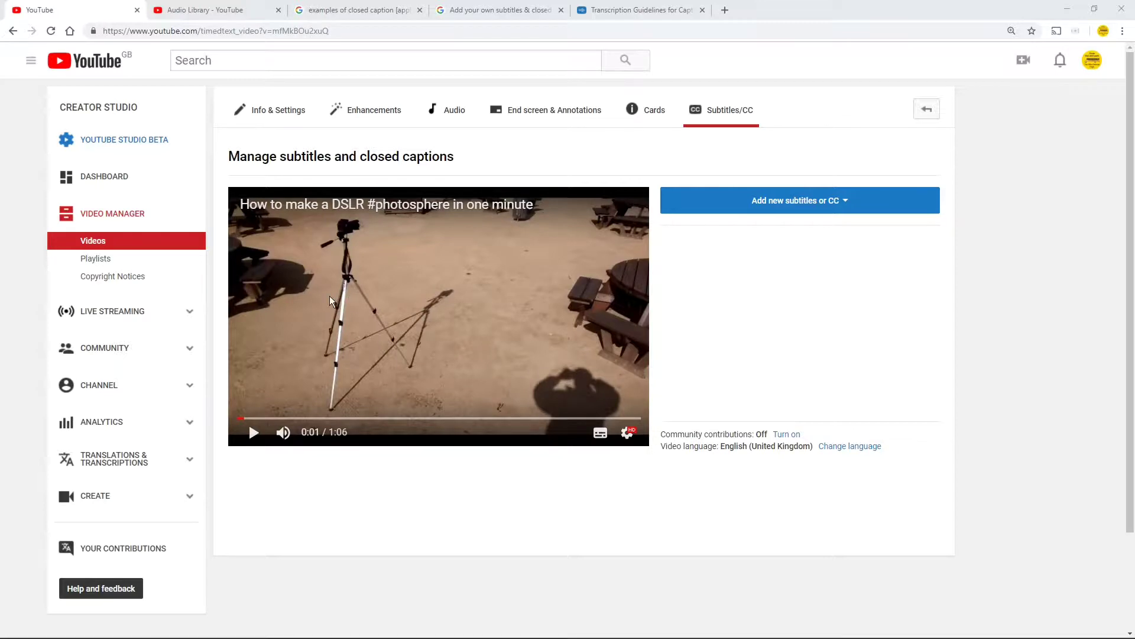
Play the photosphere video to 0:05, then skim ahead to 0:27, 0:40 and 0:53.
click(254, 437)
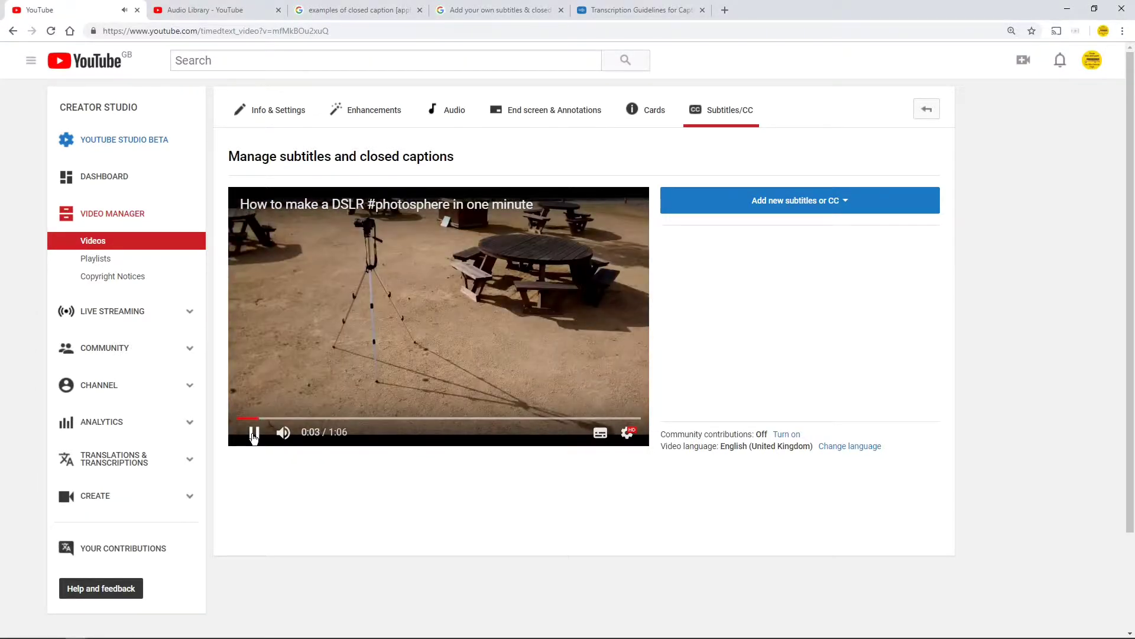
click(255, 437)
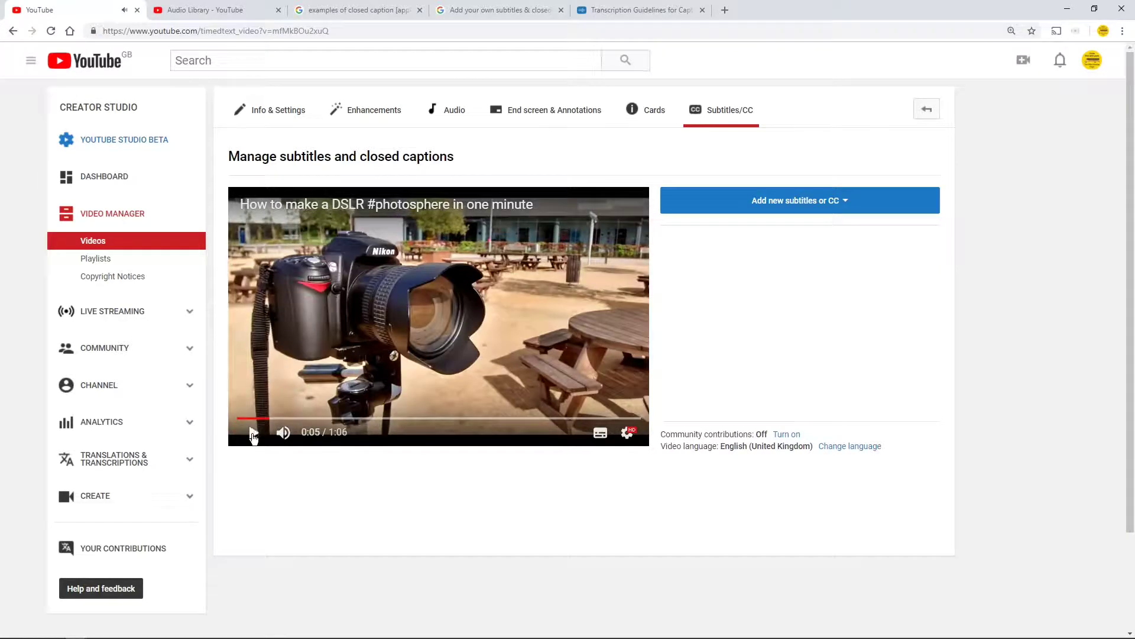
click(408, 420)
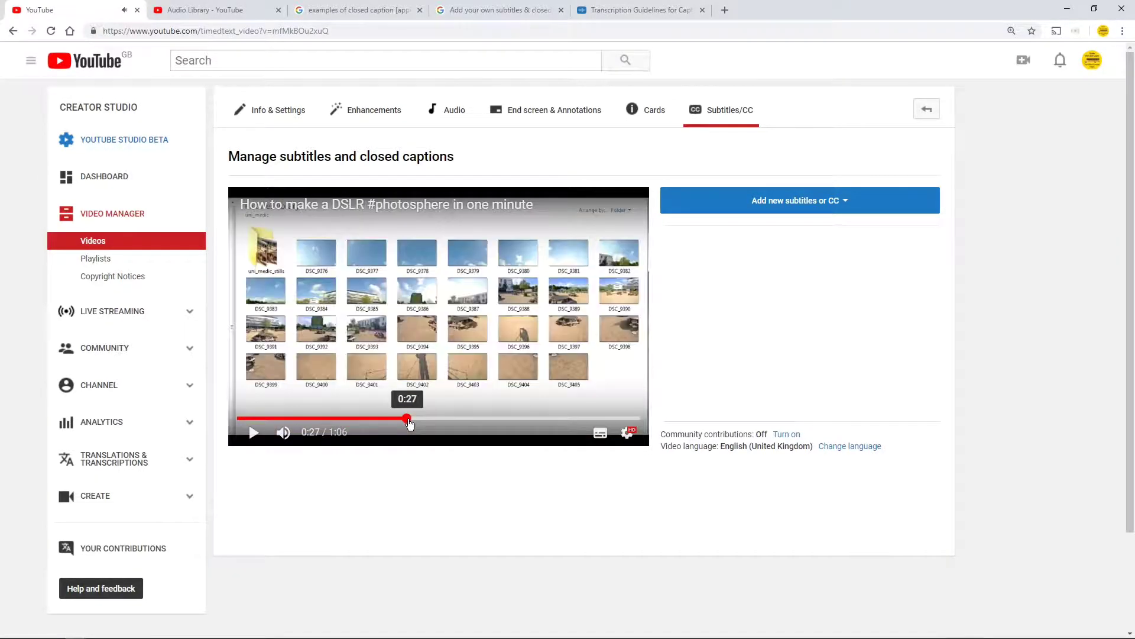
click(483, 420)
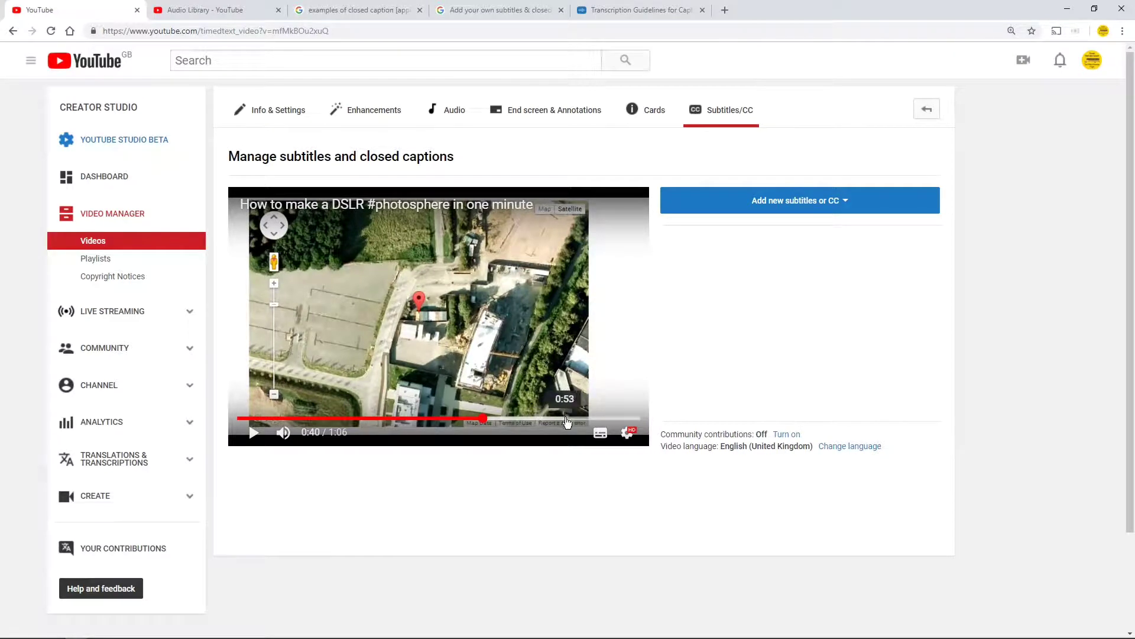
click(565, 421)
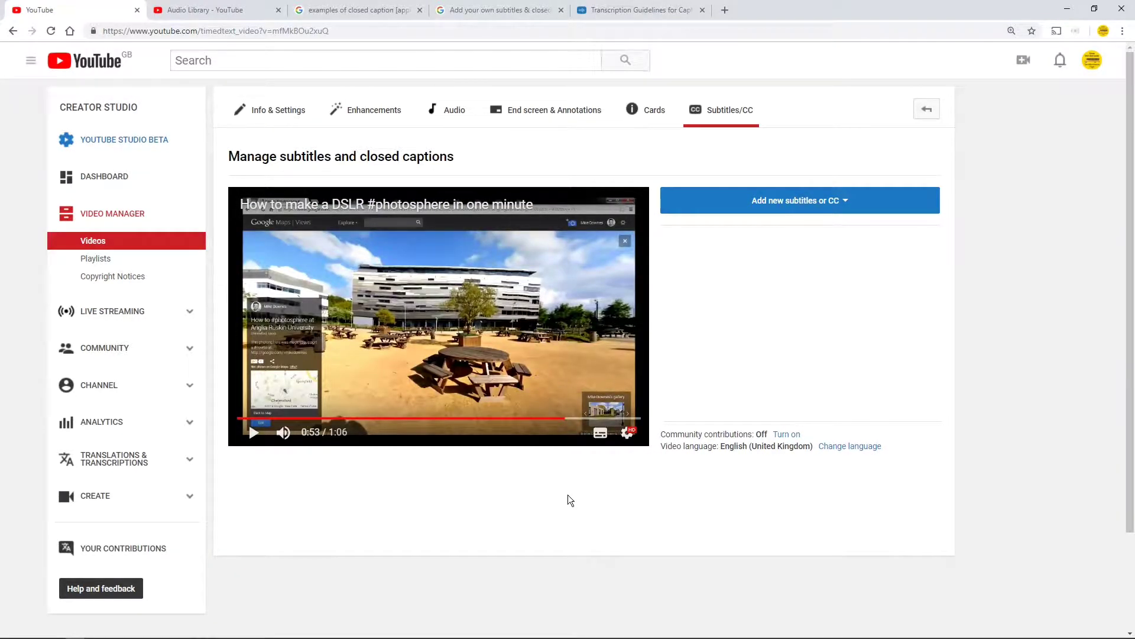
Briefly preview the jazz track 'The Messenger' in the Audio Library.
click(165, 10)
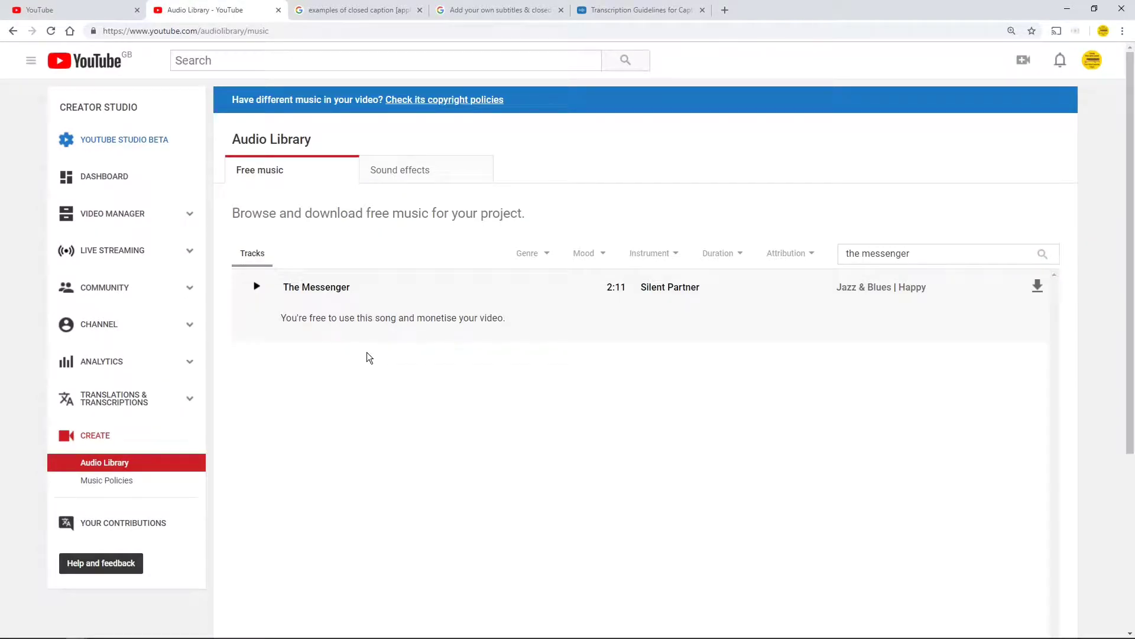
click(257, 287)
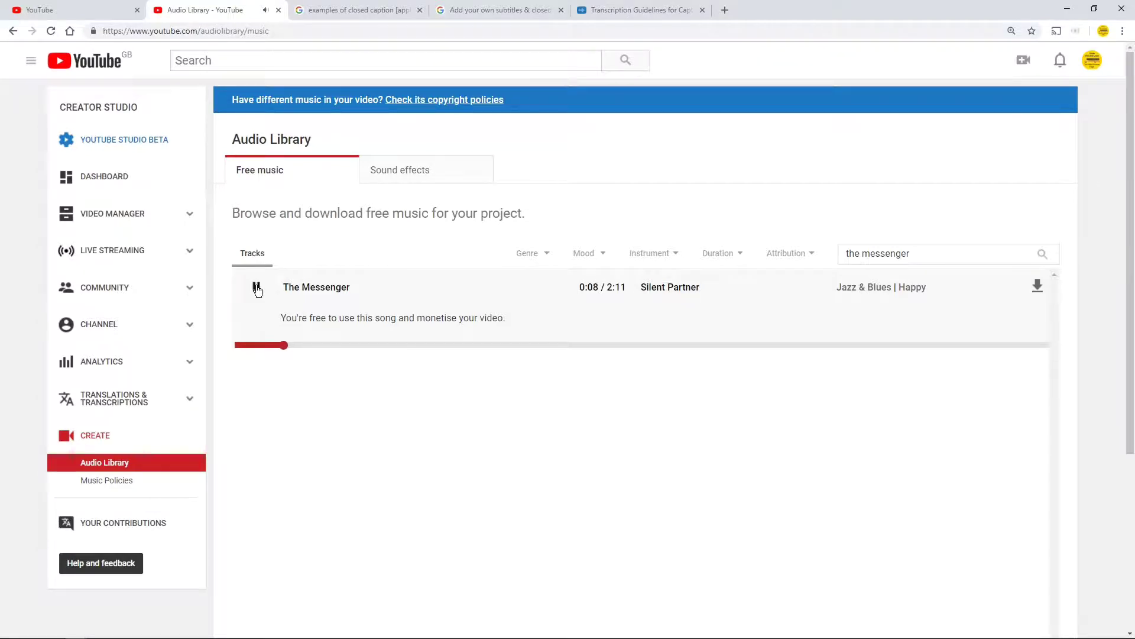
click(256, 287)
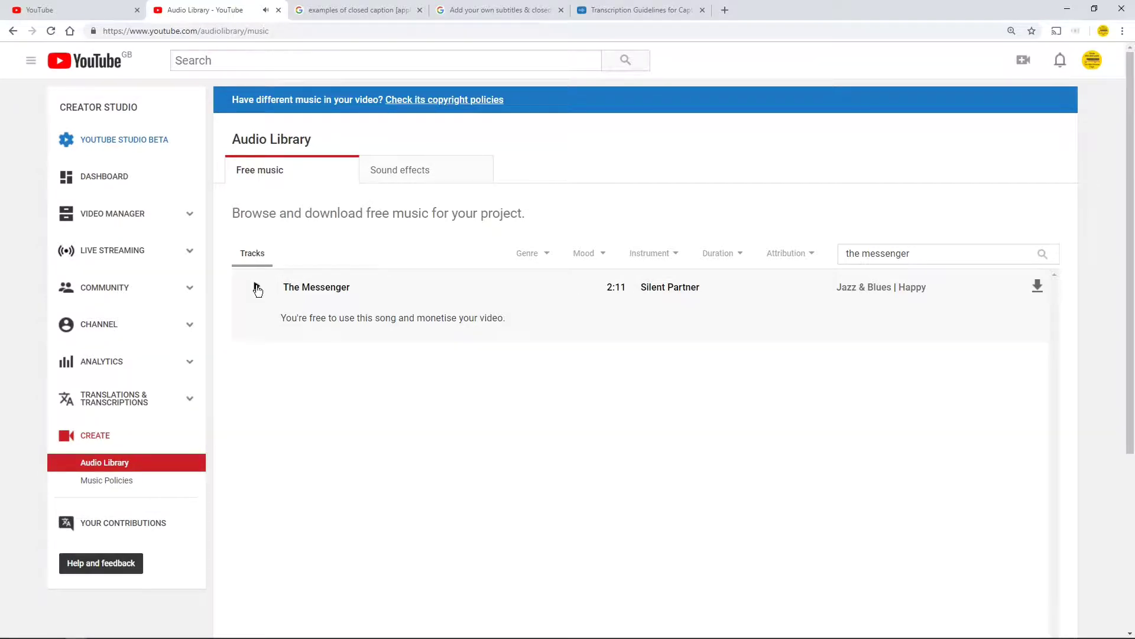
Scroll the Google results for 'examples of closed caption [applause]' down to YouTube Help.
click(312, 10)
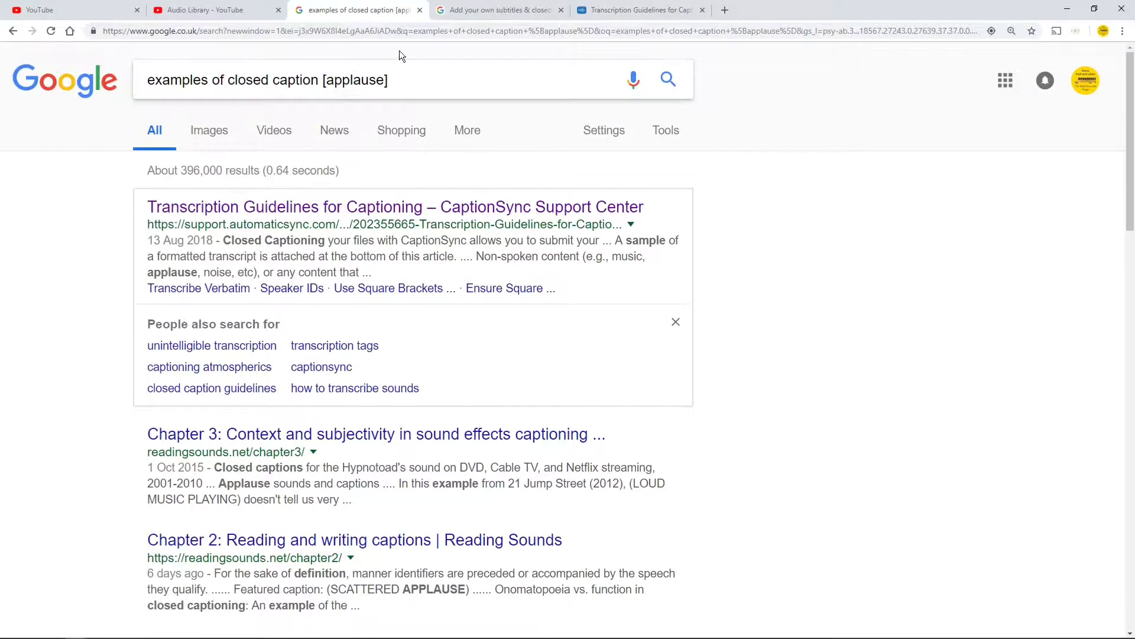
scroll(315, 380, down, 3)
scroll(316, 380, down, 3)
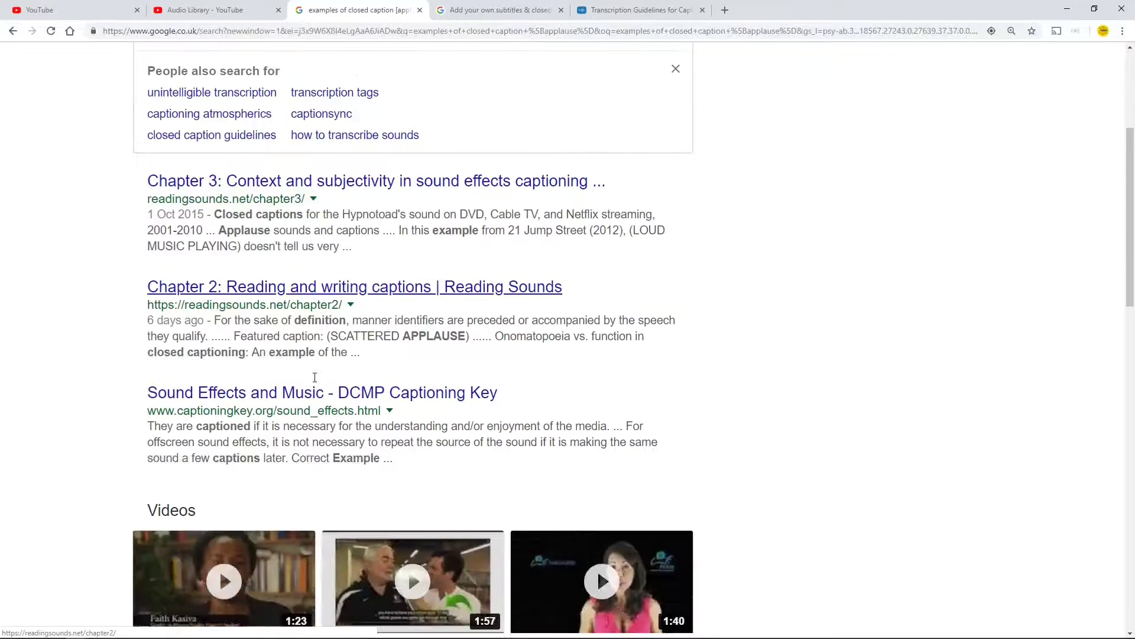
scroll(293, 380, down, 5)
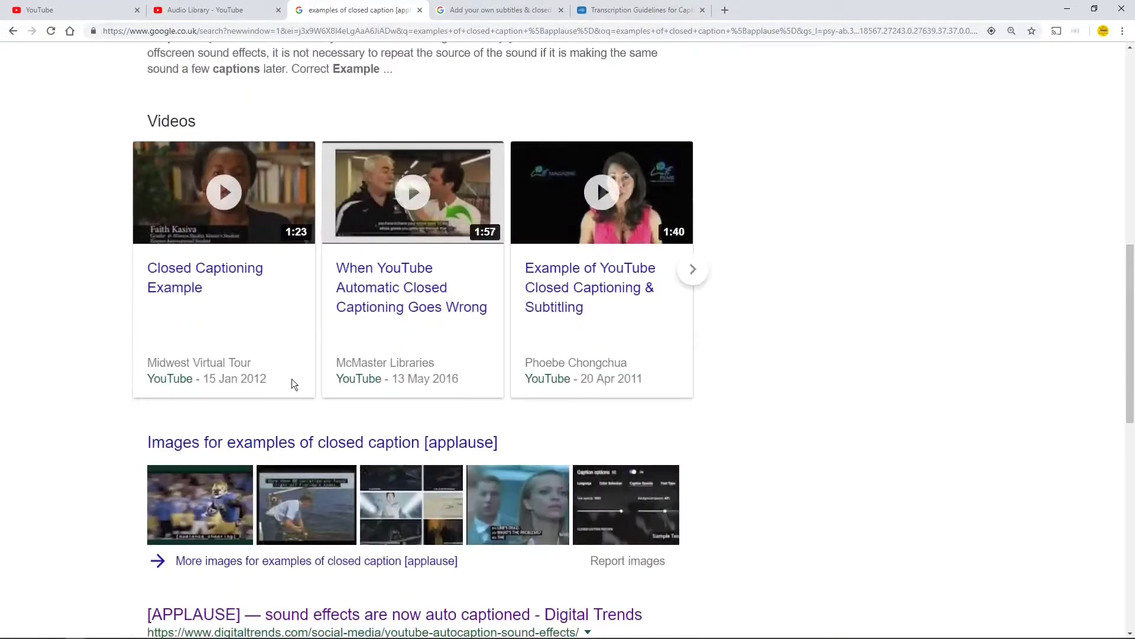
scroll(292, 379, down, 5)
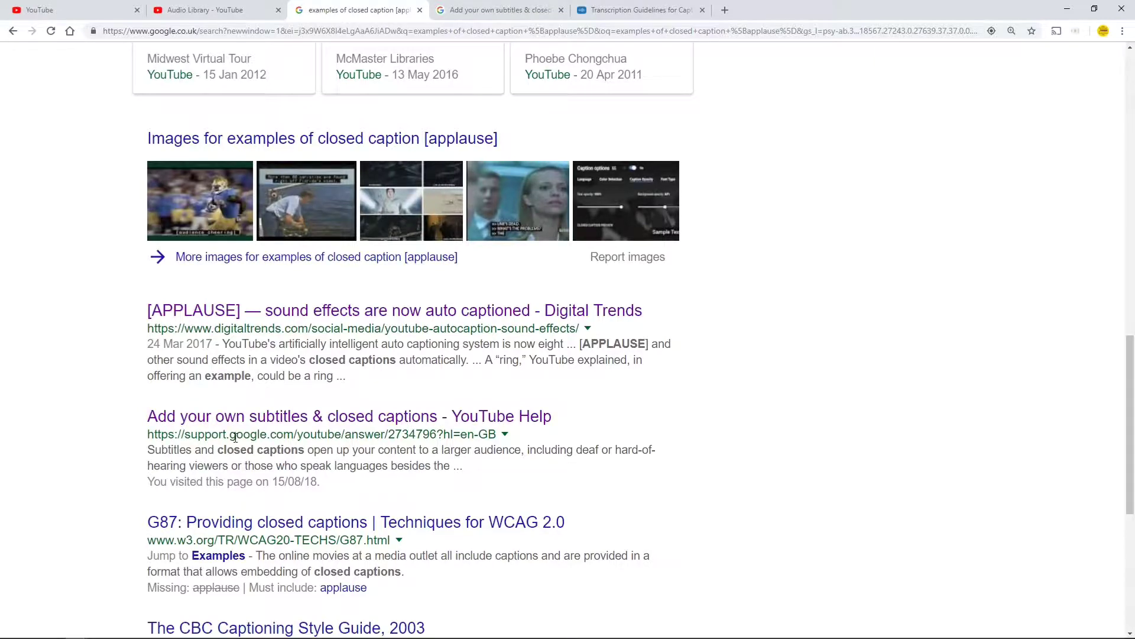
Read step 3 of YouTube Help's subtitles article, highlighting the [applause] and [thunder] examples.
click(520, 9)
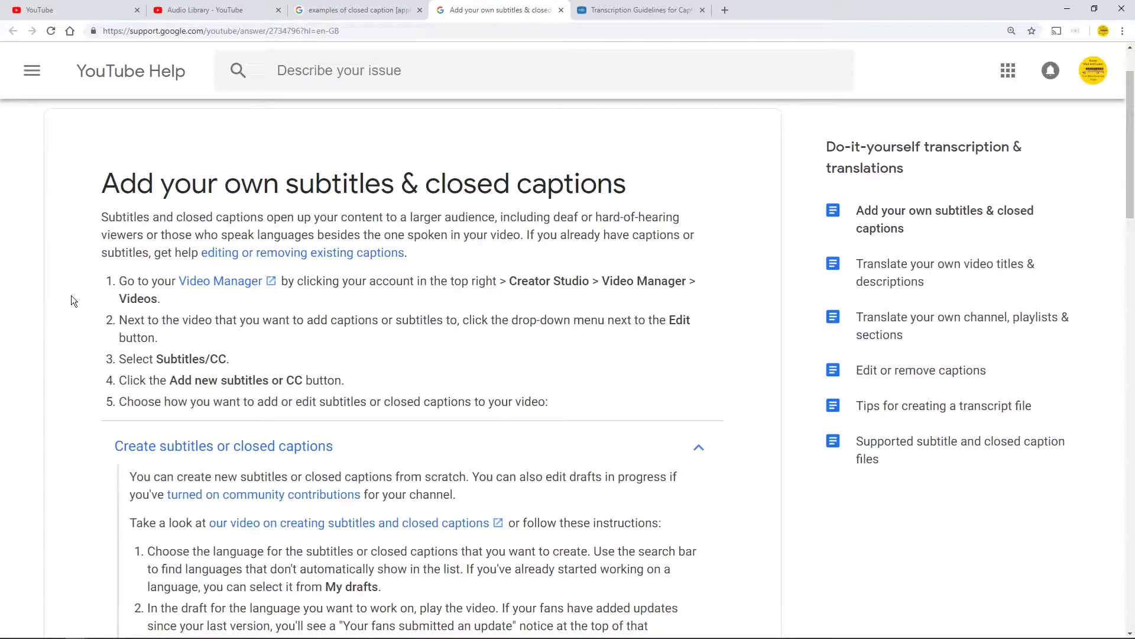
scroll(71, 296, down, 6)
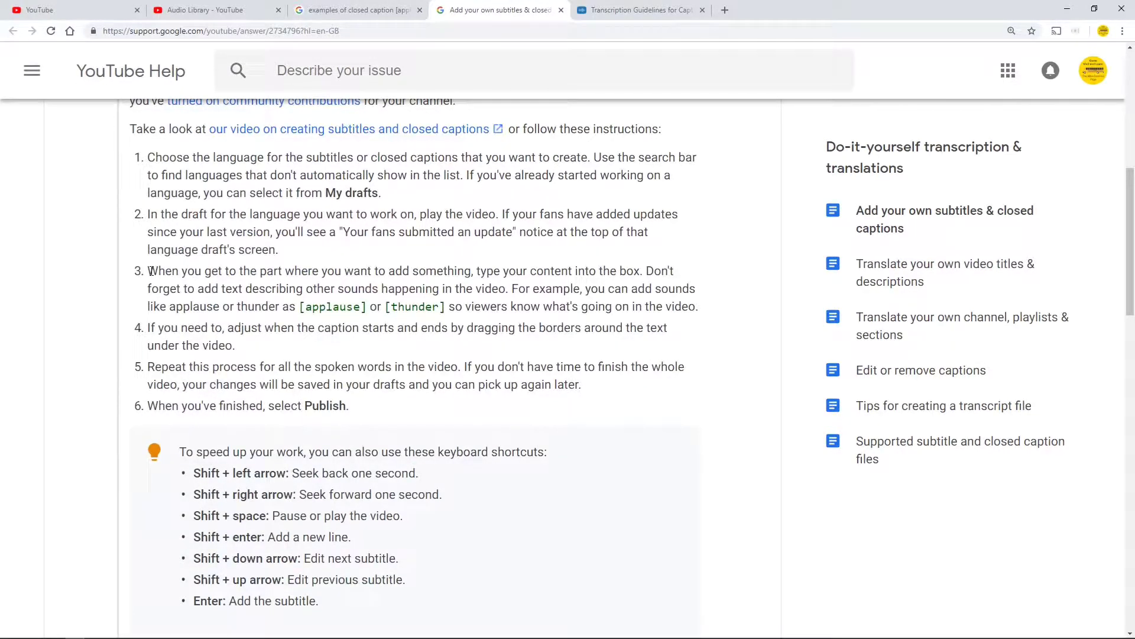
drag(150, 270, 584, 291)
click(584, 291)
drag(295, 307, 452, 307)
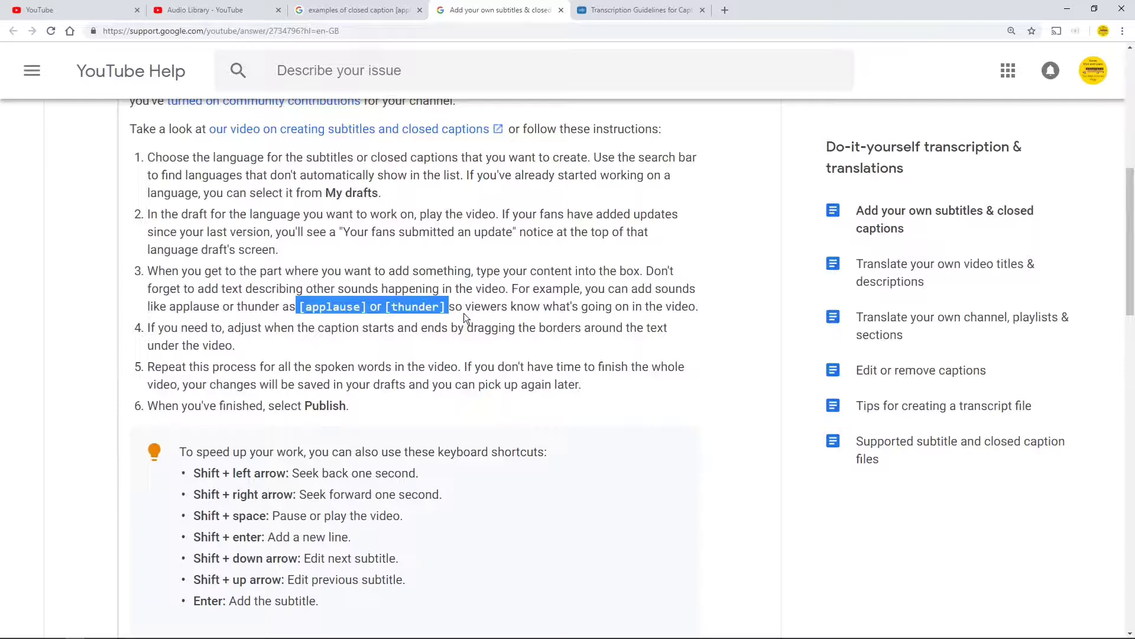
click(372, 10)
scroll(129, 243, up, 15)
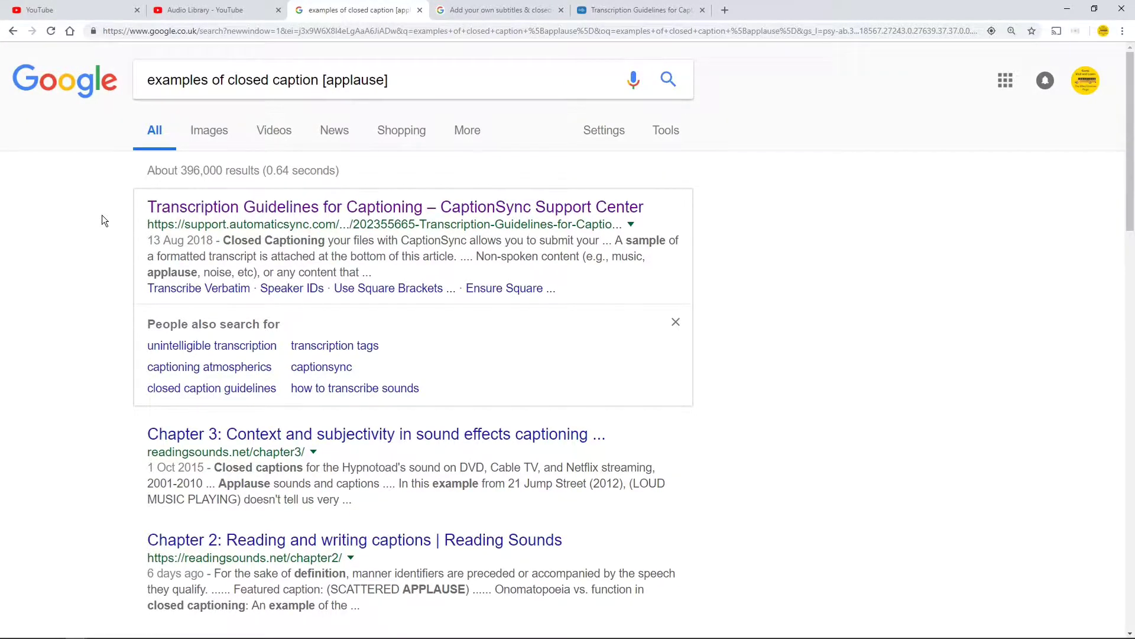
Open CaptionSync's Transcription Guidelines for Captioning and read through sections 1.2 and 1.3.
click(572, 7)
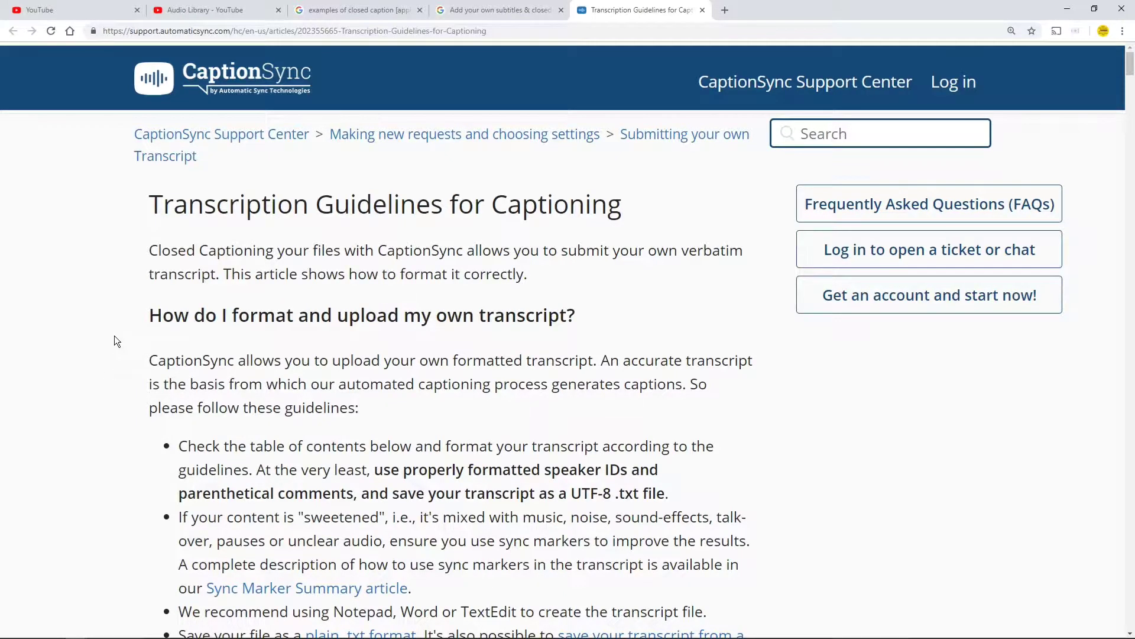
scroll(114, 335, down, 1)
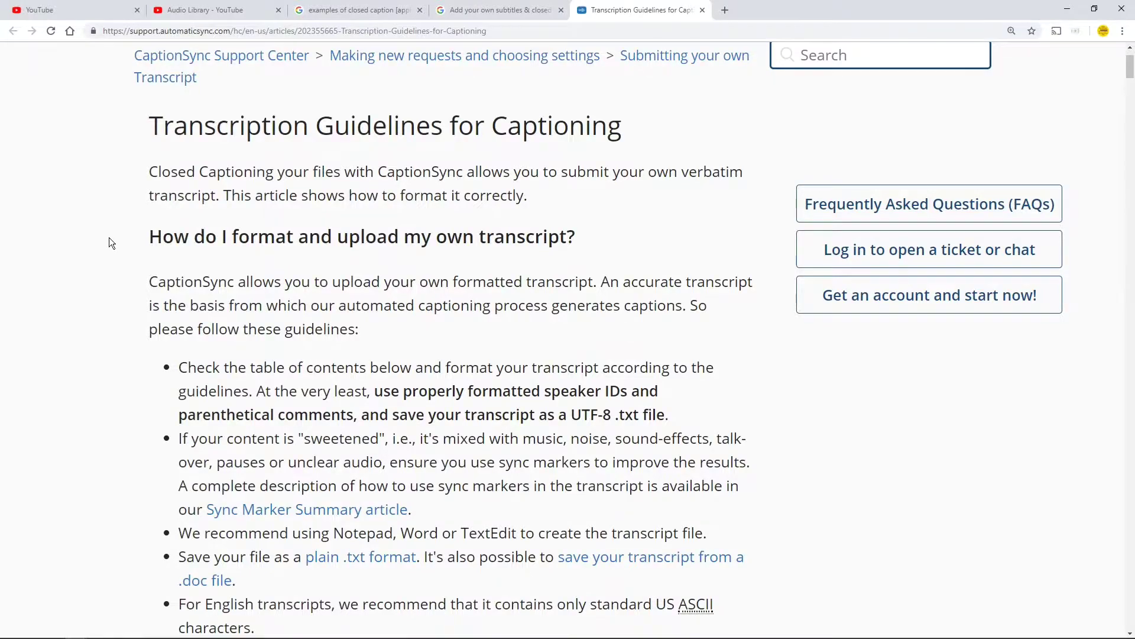
scroll(109, 238, down, 5)
scroll(109, 238, down, 5)
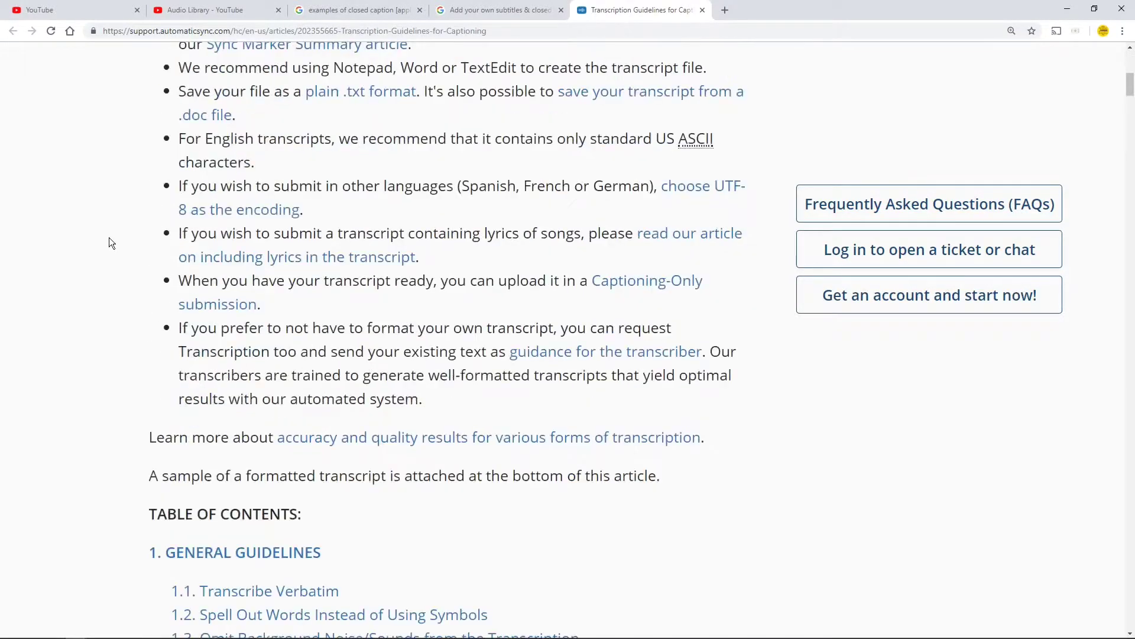
scroll(109, 238, down, 9)
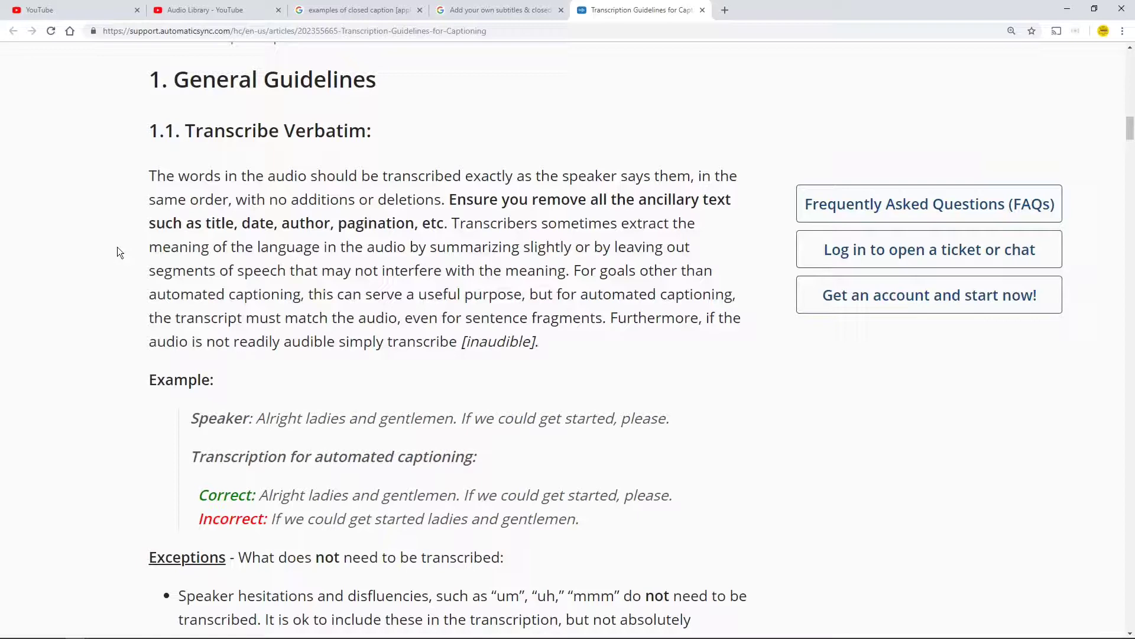
scroll(117, 246, down, 3)
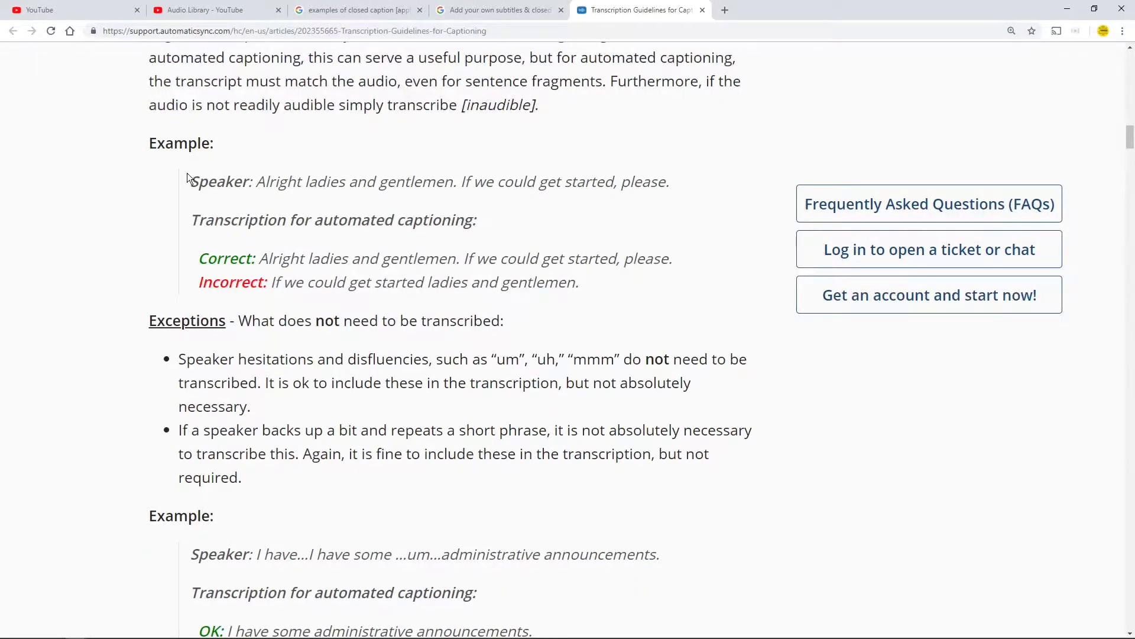
scroll(188, 175, up, 2)
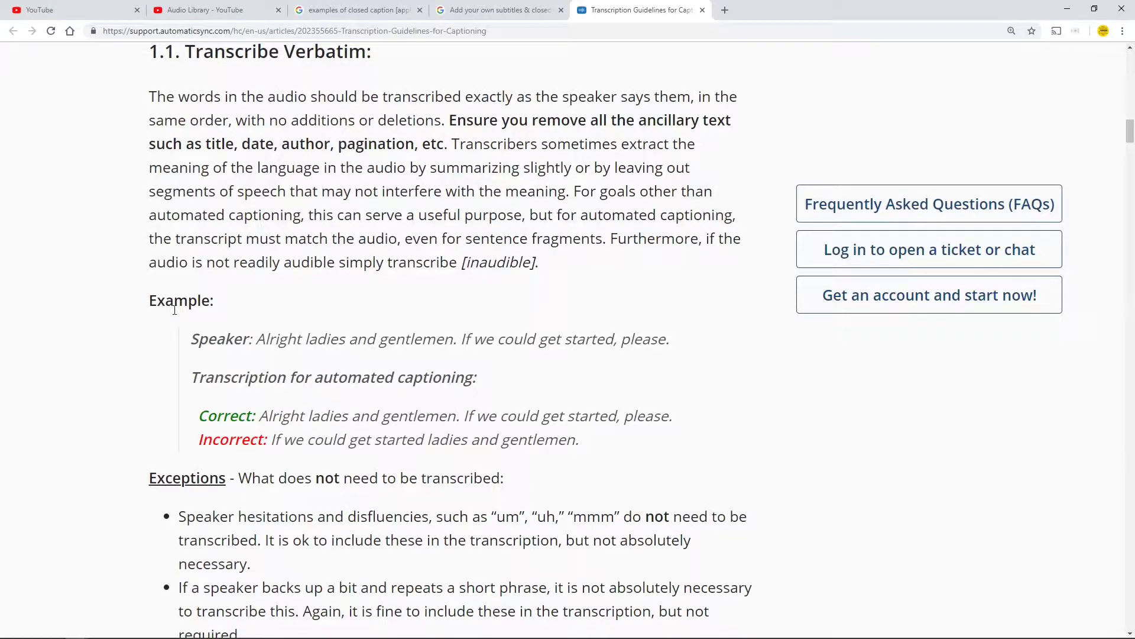
Highlight the Speaker example sentences and read on to section 1.4 Speaker IDs.
drag(258, 339, 674, 353)
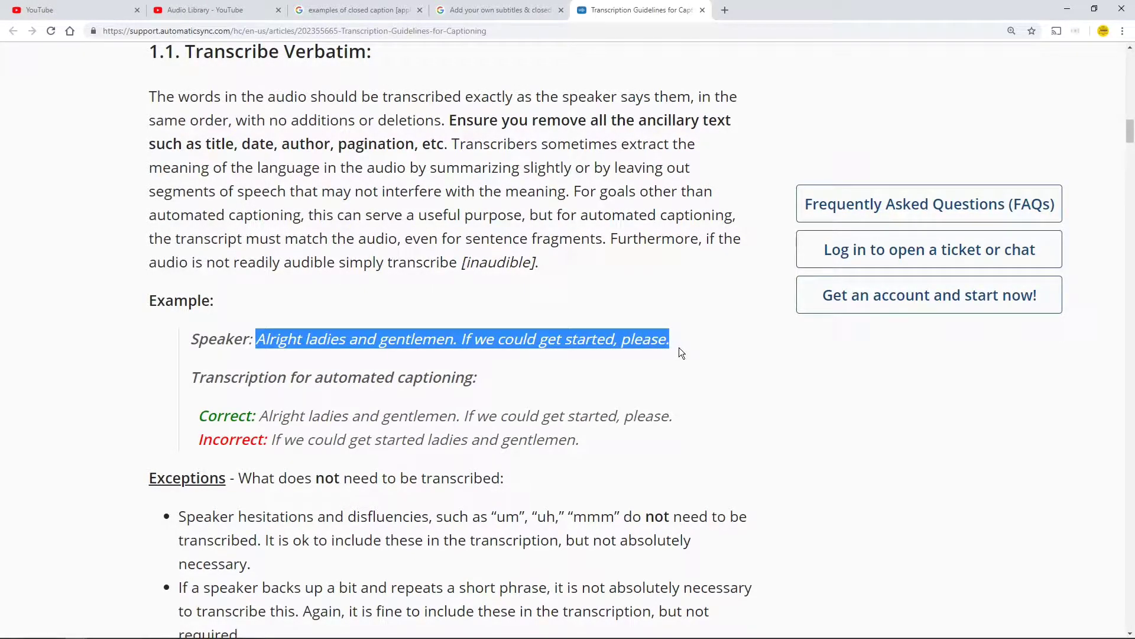
scroll(165, 365, down, 3)
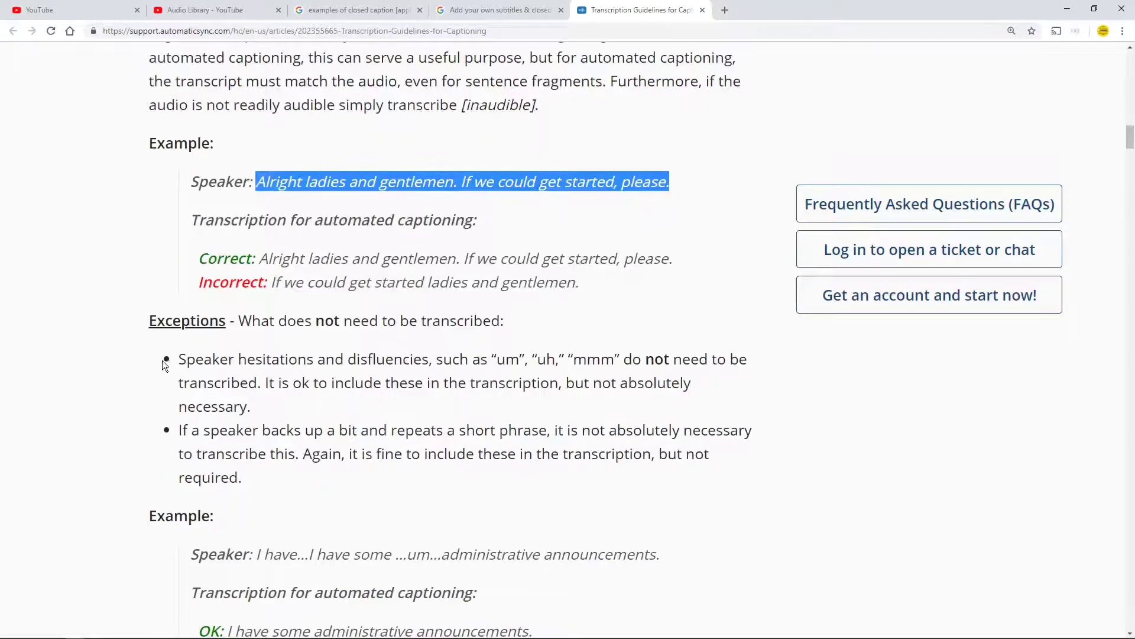
drag(259, 258, 669, 261)
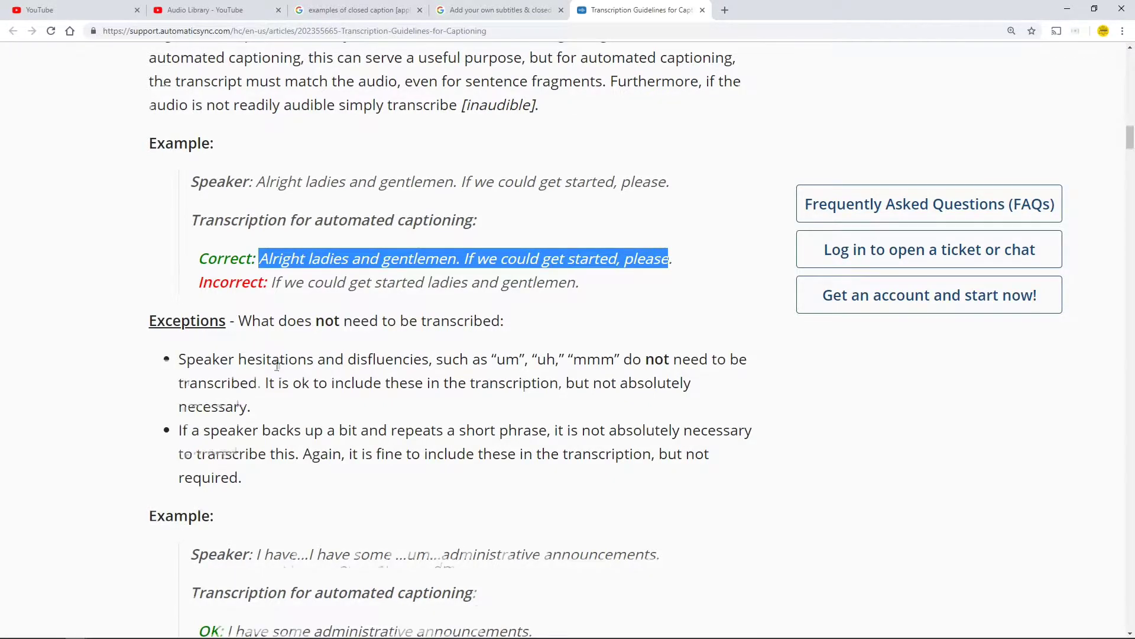
scroll(269, 365, down, 3)
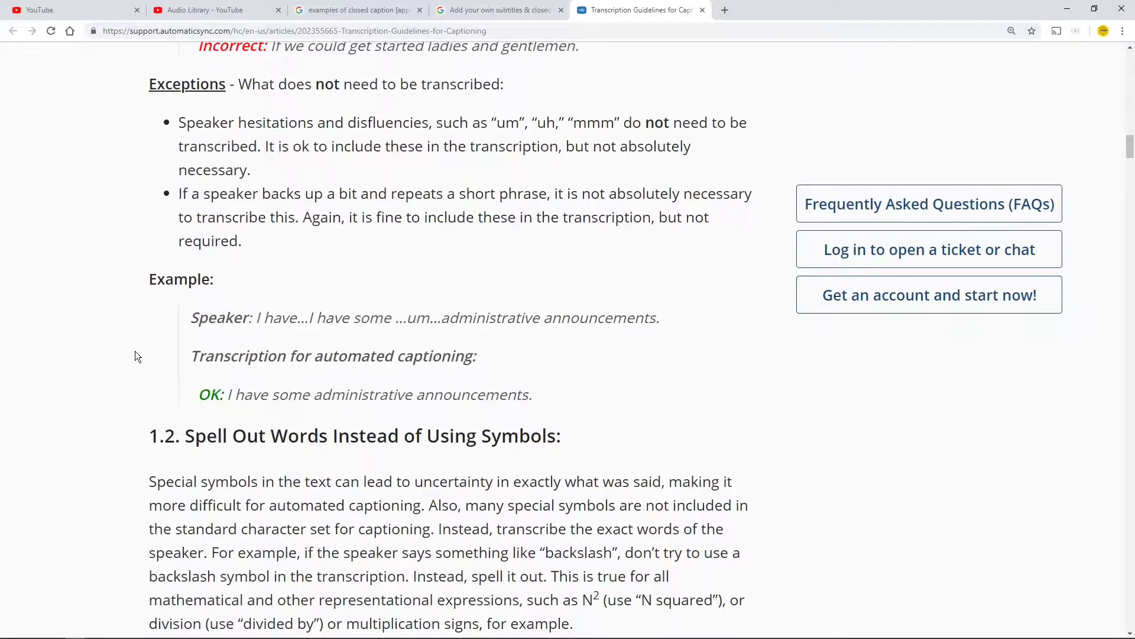
scroll(129, 339, down, 1)
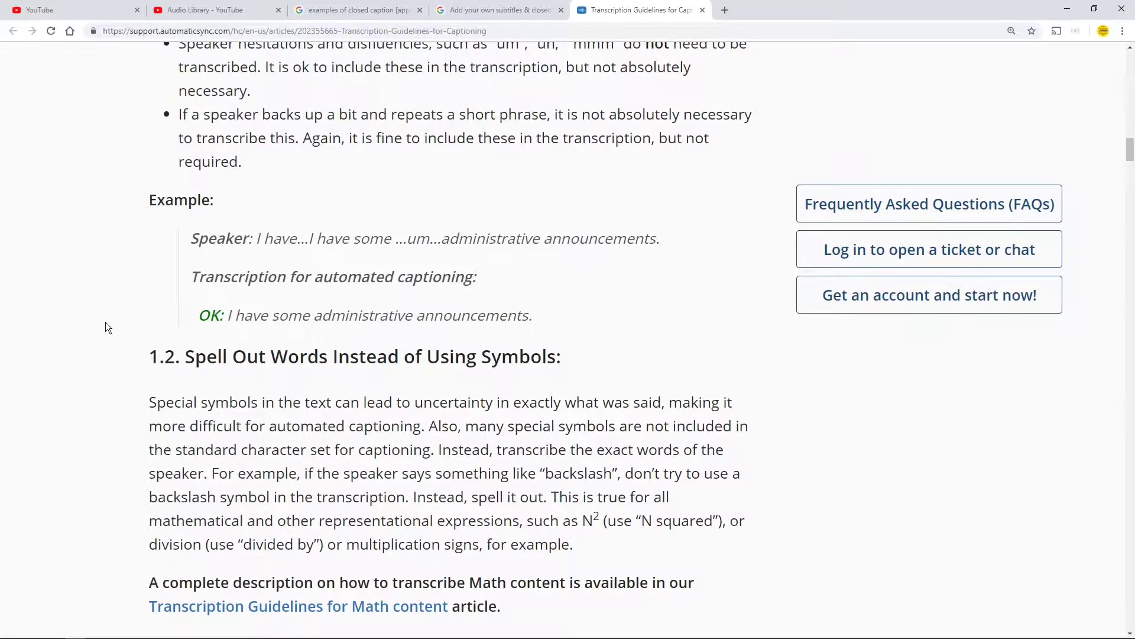
scroll(105, 327, down, 6)
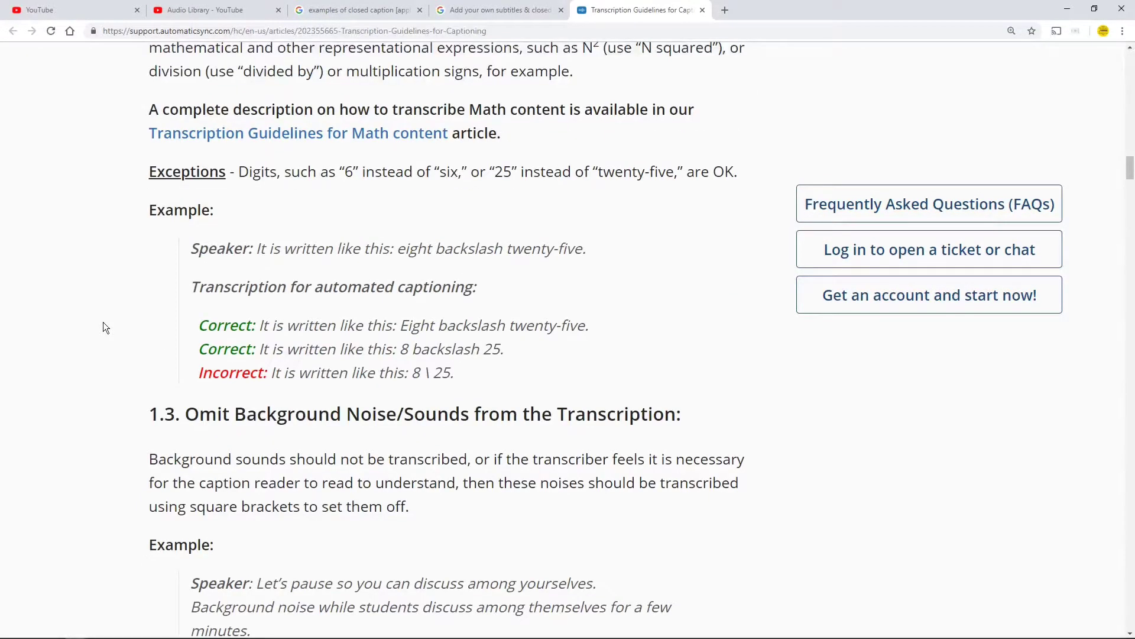
scroll(101, 328, down, 7)
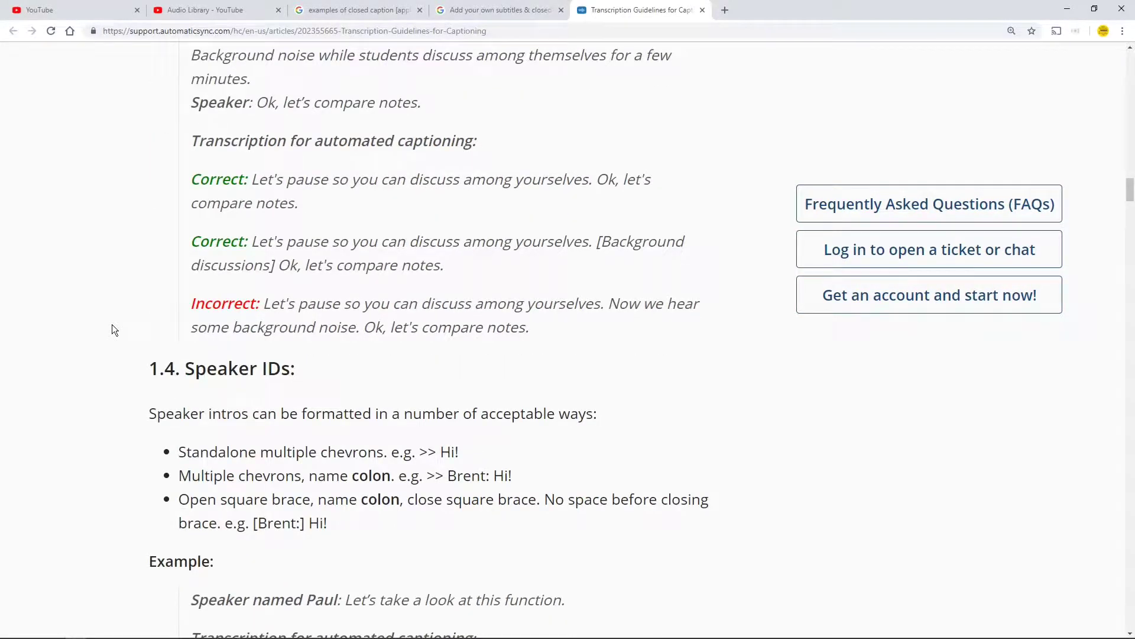
Search the guidelines for 'app' and study section 1.5's correct bracketed caption examples.
key(ctrl+f)
text(app)
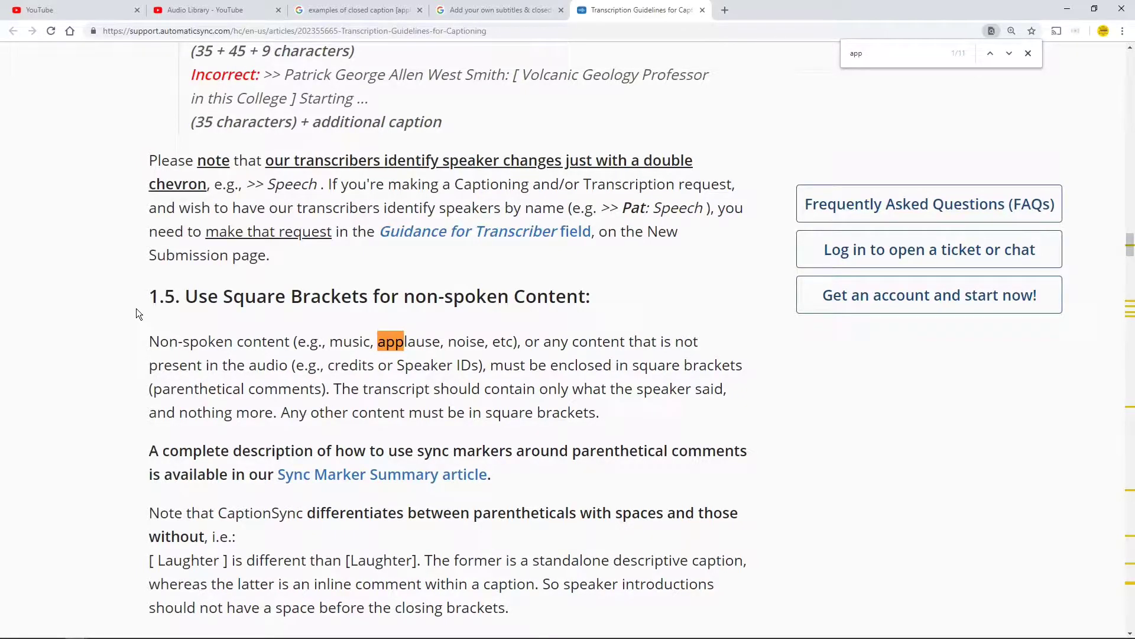
scroll(136, 309, down, 3)
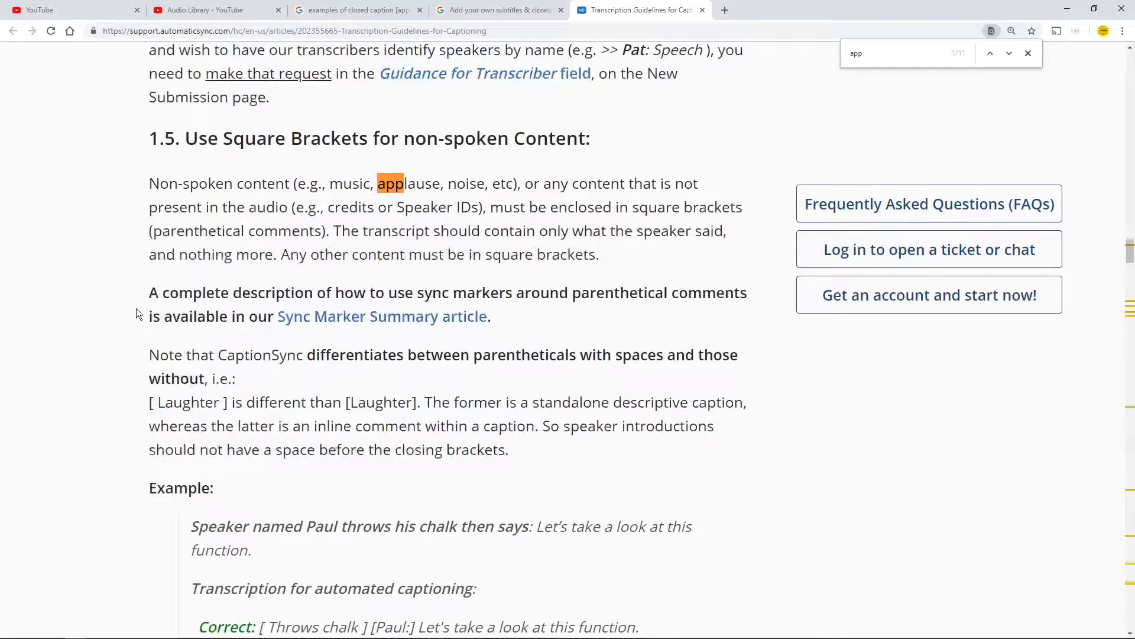
scroll(137, 308, down, 4)
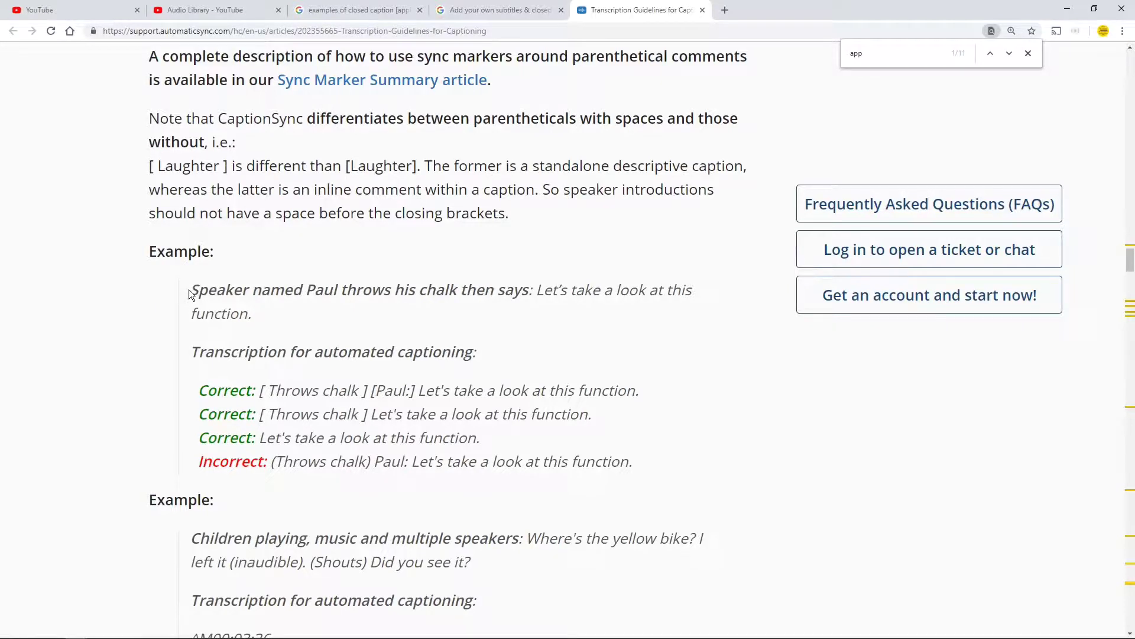
drag(189, 289, 531, 289)
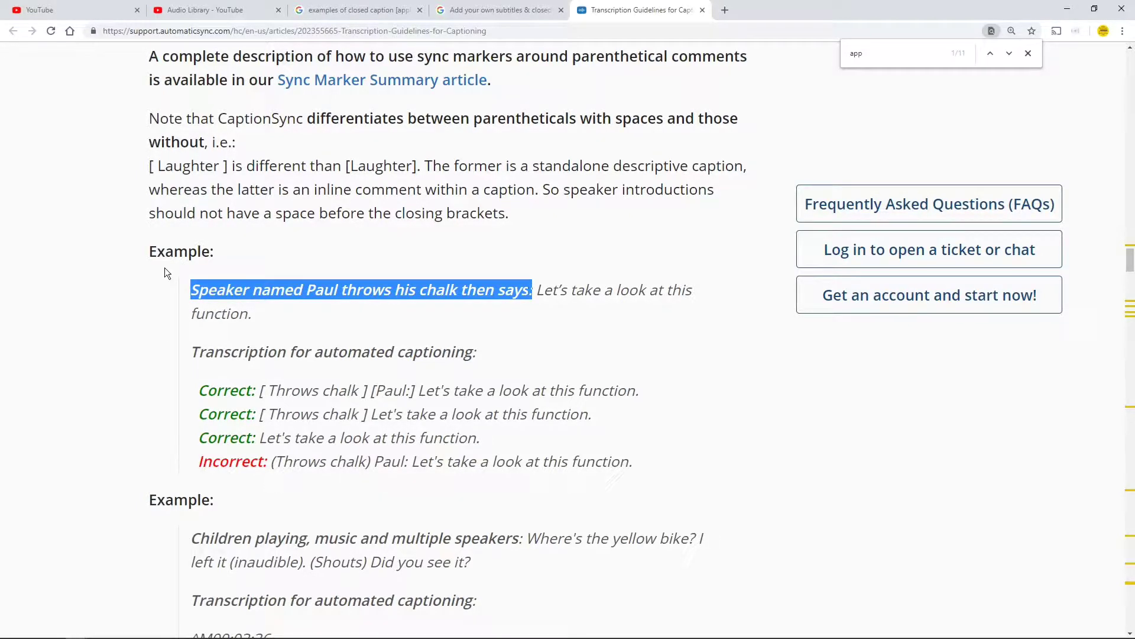
click(156, 319)
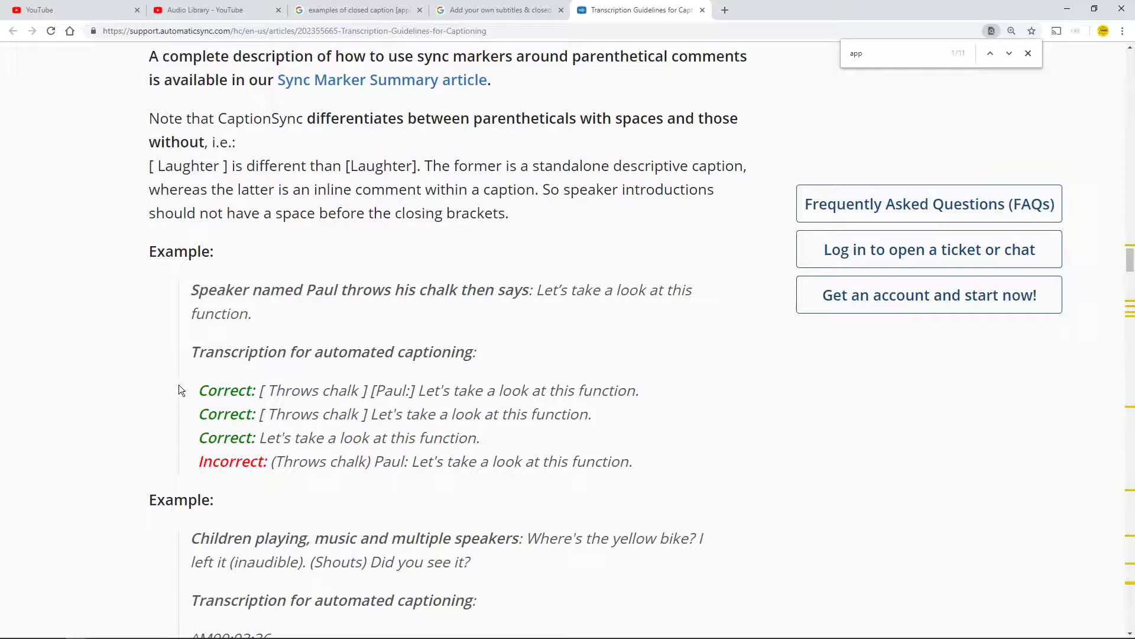
drag(260, 392, 266, 393)
click(179, 387)
drag(260, 416, 598, 424)
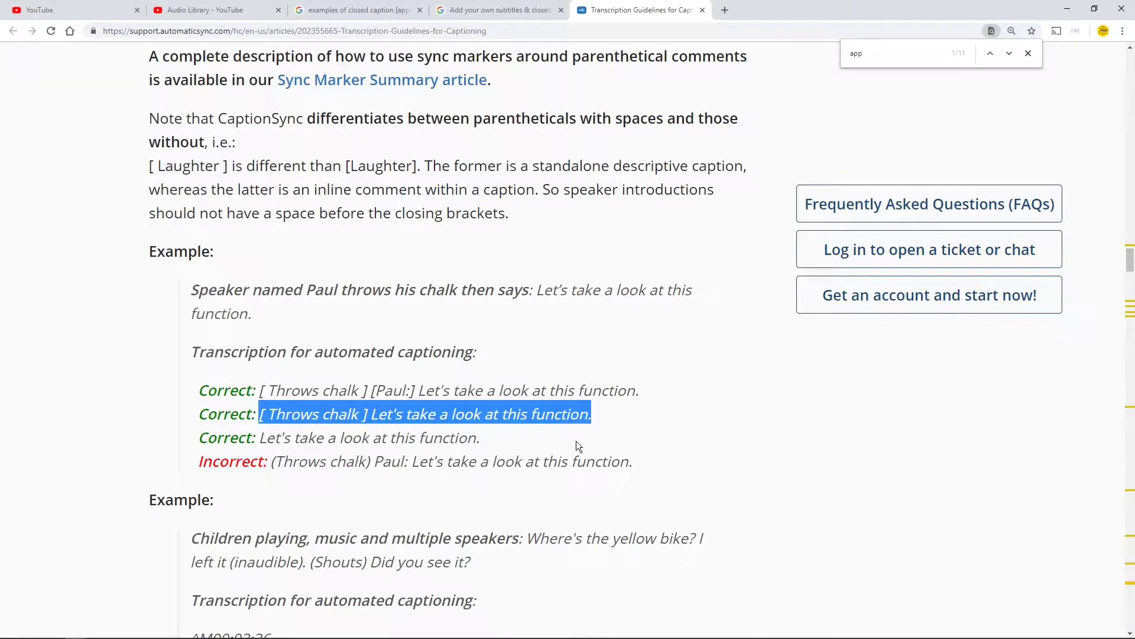
click(155, 403)
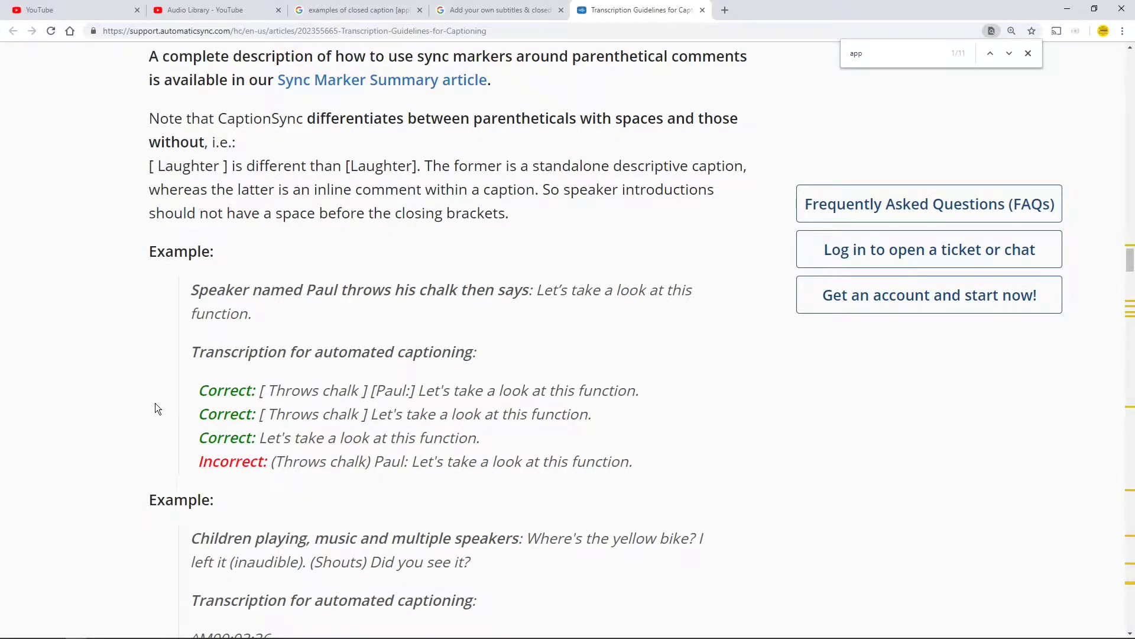
Highlight the [ Children playing ], [ Music ] and [inaudible] caption examples.
scroll(154, 402, down, 2)
scroll(155, 403, down, 3)
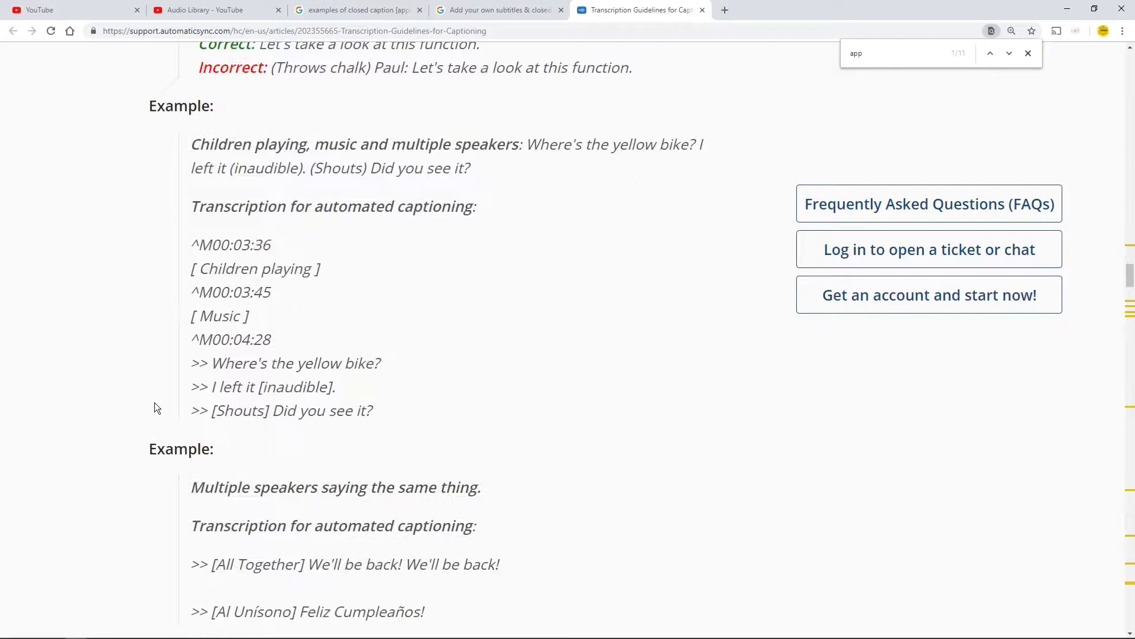
drag(191, 267, 352, 274)
drag(192, 318, 257, 321)
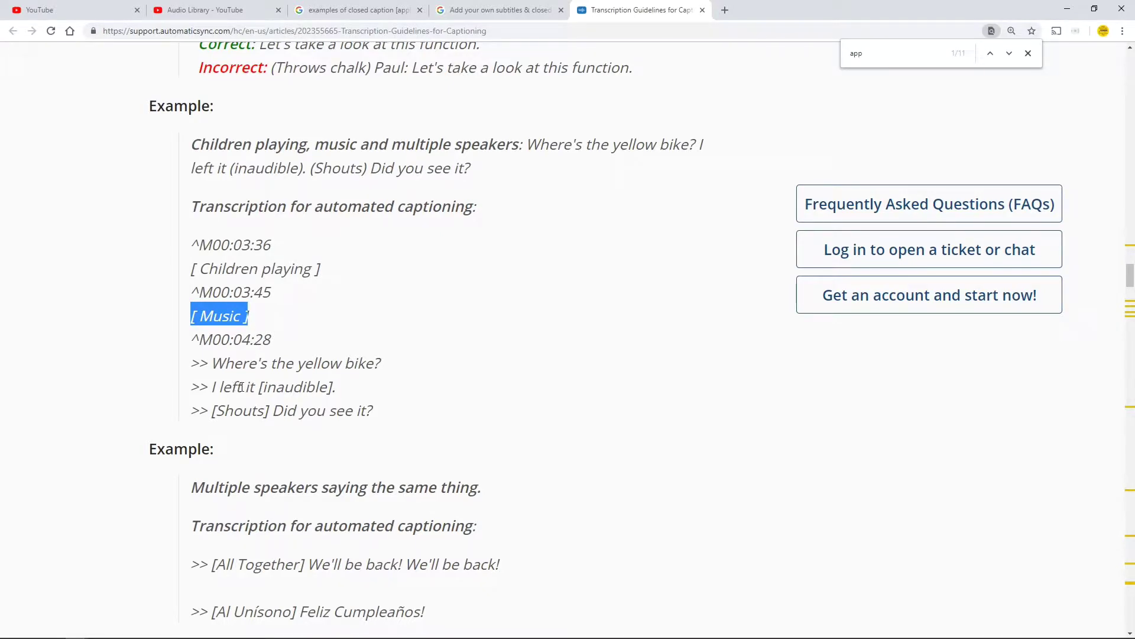
drag(261, 385, 335, 383)
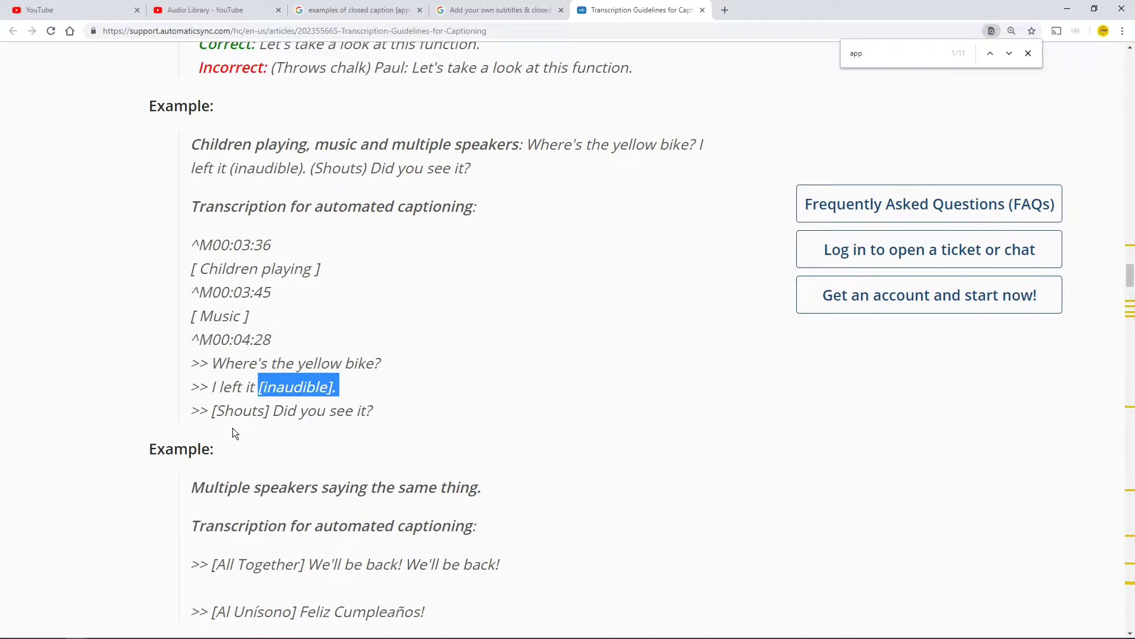
click(130, 307)
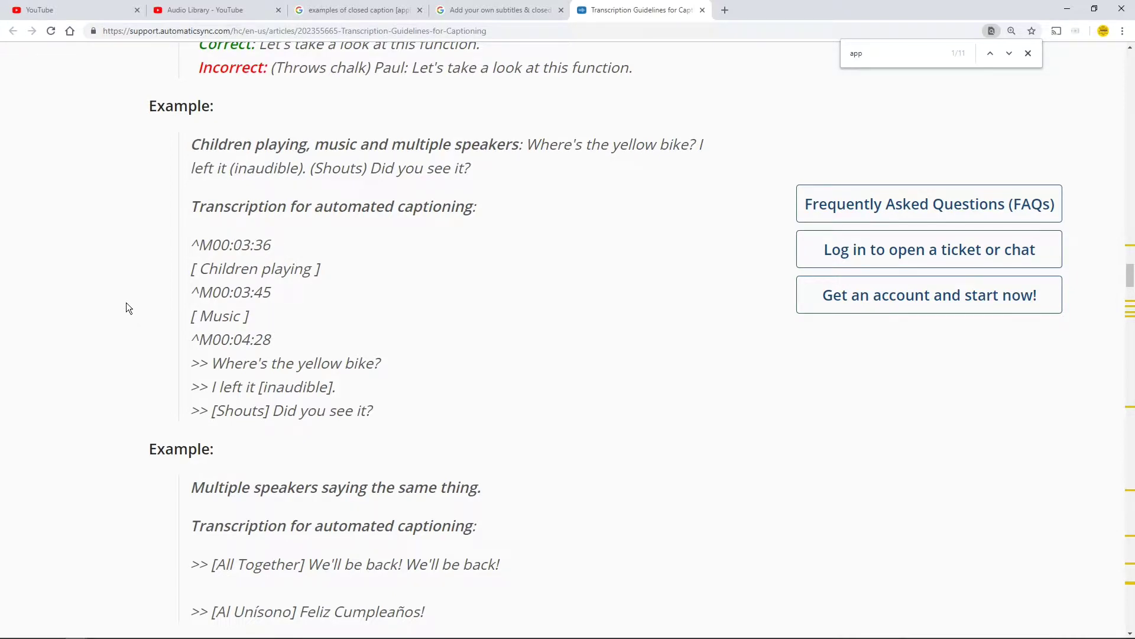
Read on through sections 1.6–1.8, down to Avoid High ASCII Characters.
scroll(126, 303, down, 1)
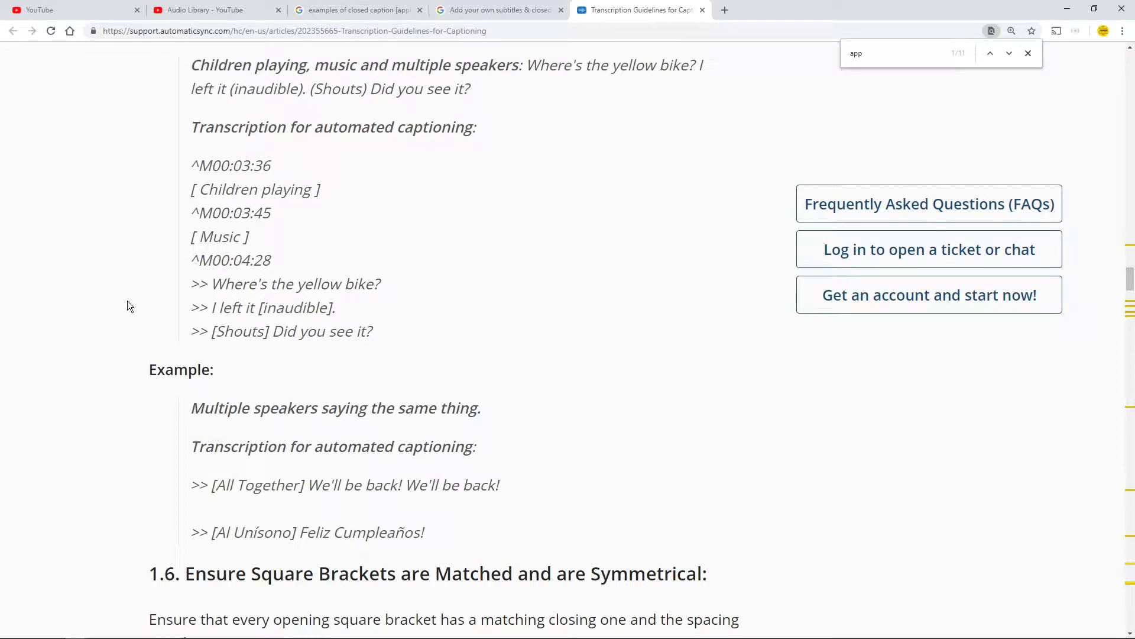
scroll(133, 306, down, 3)
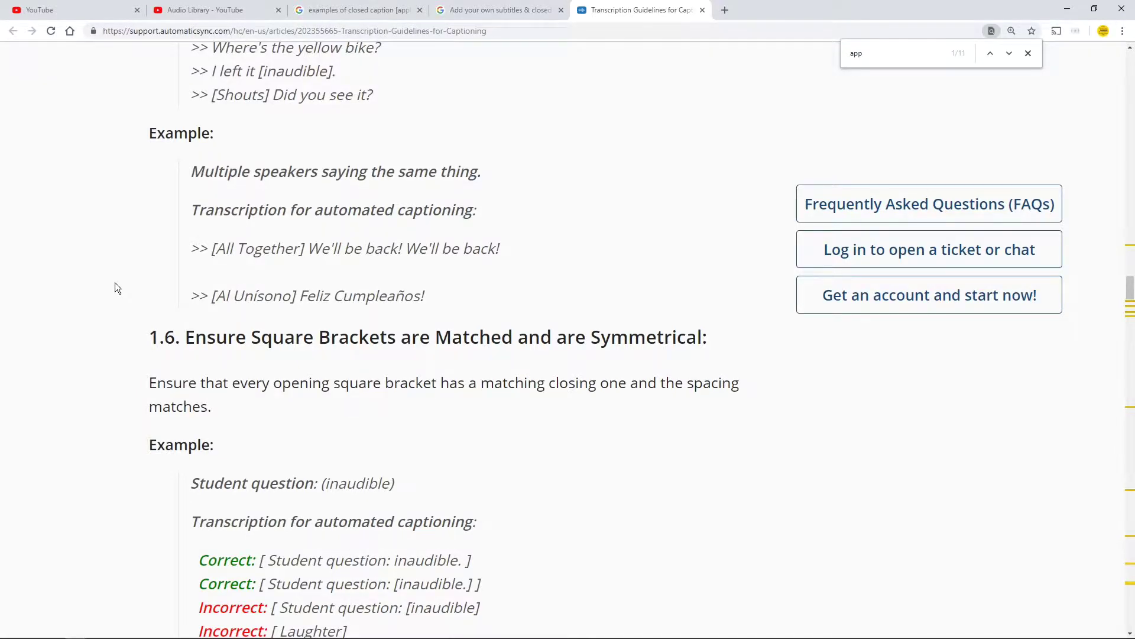
scroll(119, 303, down, 4)
scroll(119, 305, down, 2)
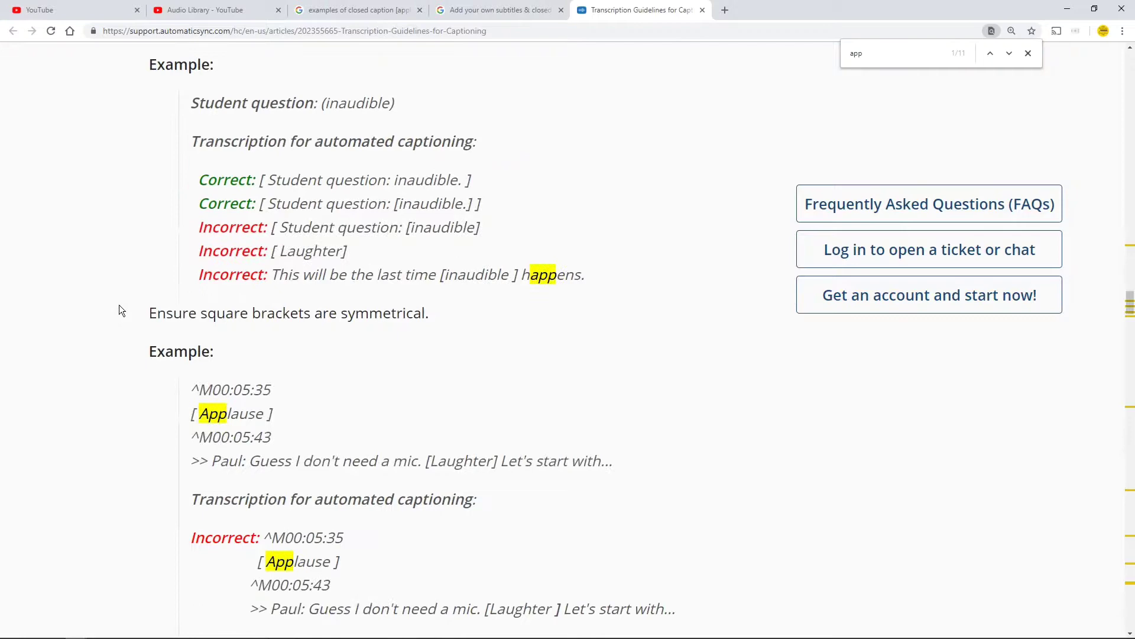
scroll(119, 304, down, 3)
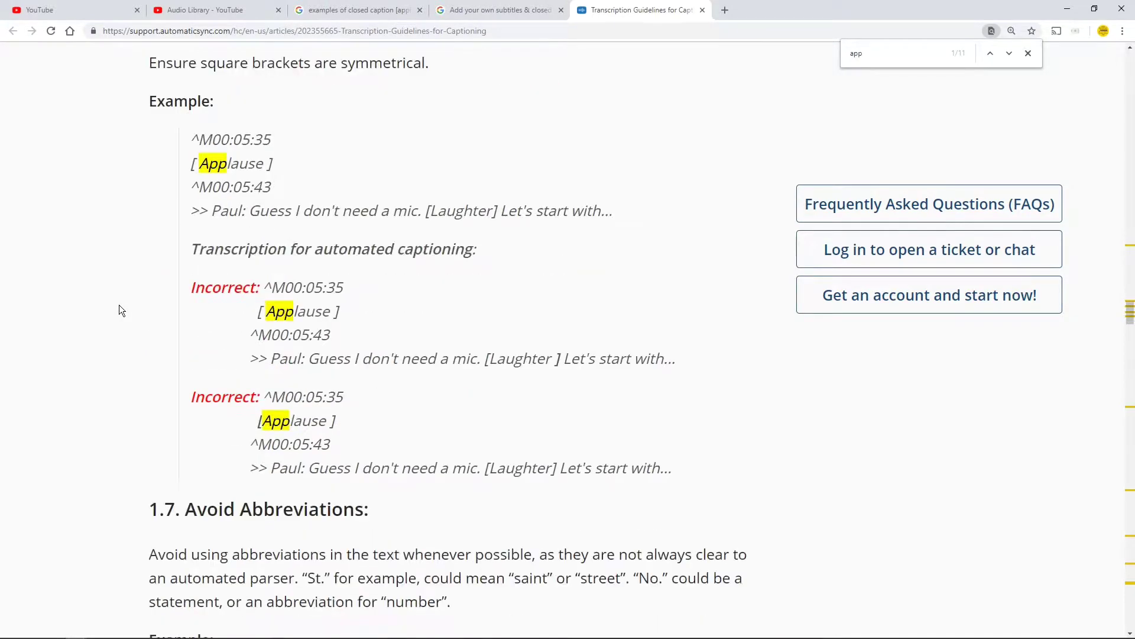
scroll(119, 304, down, 1)
scroll(119, 304, down, 3)
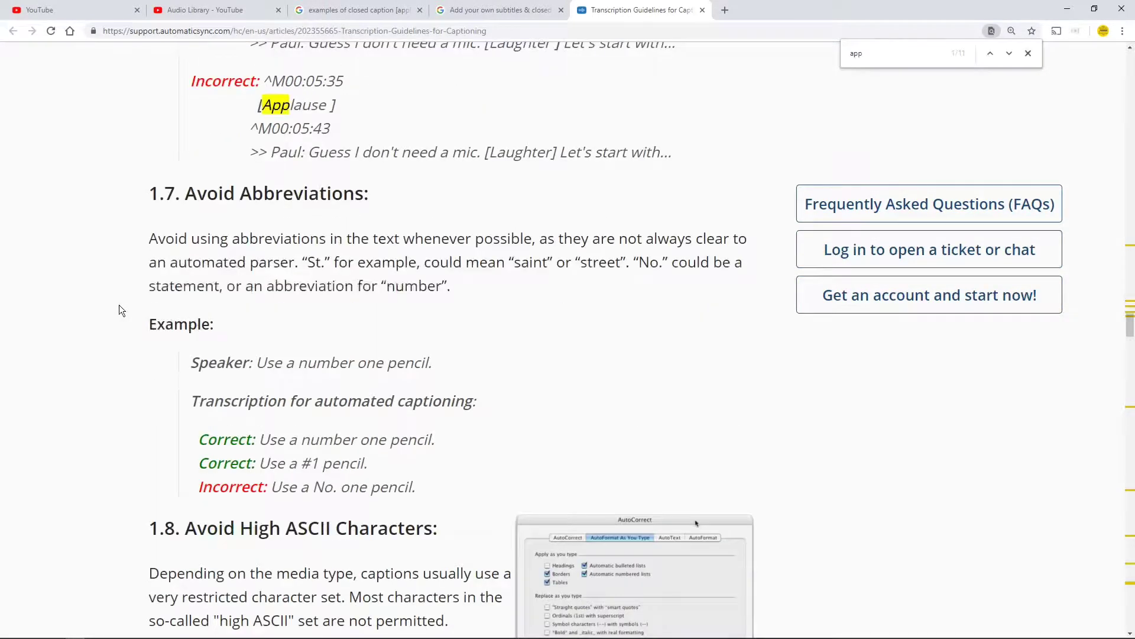
scroll(119, 304, down, 2)
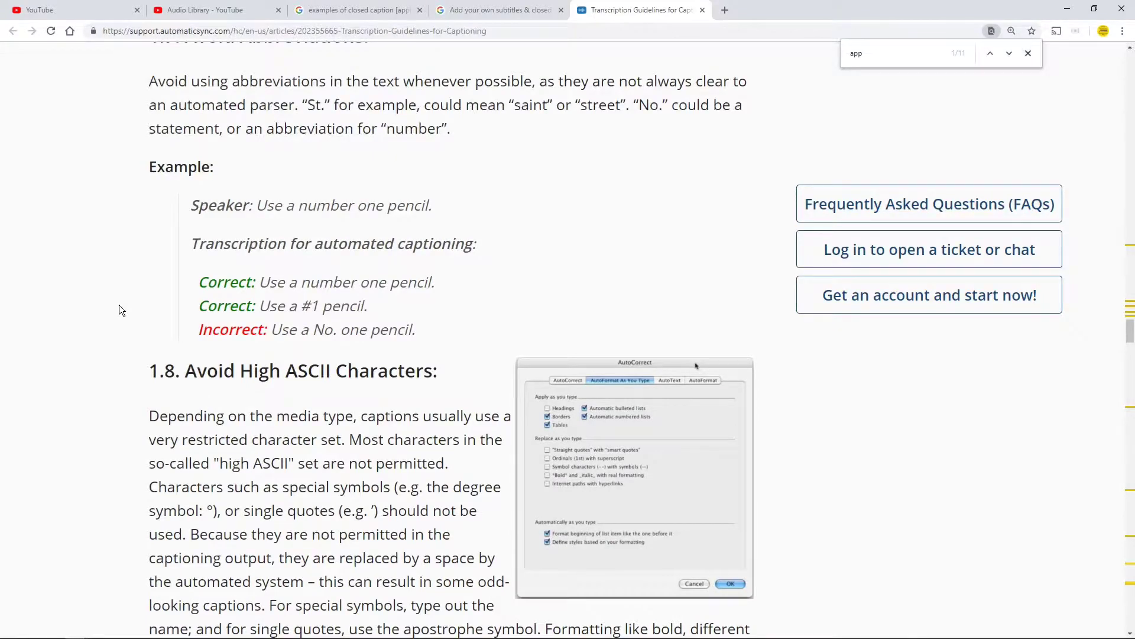
scroll(119, 310, down, 1)
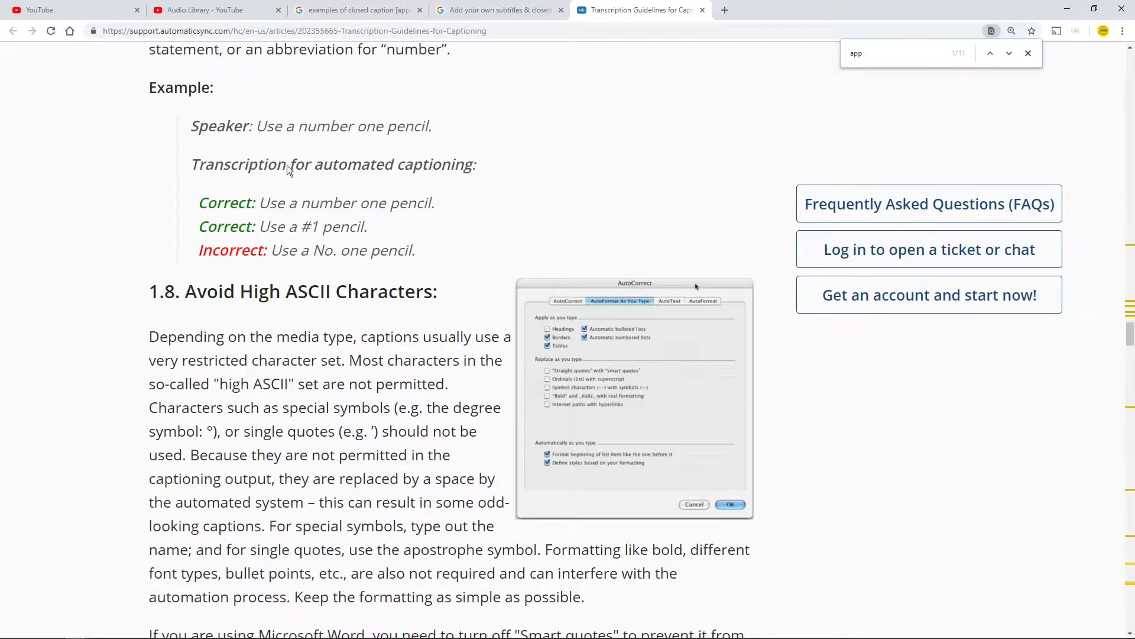
Back on YouTube, add new subtitles in English (United Kingdom) for the photosphere video.
click(109, 15)
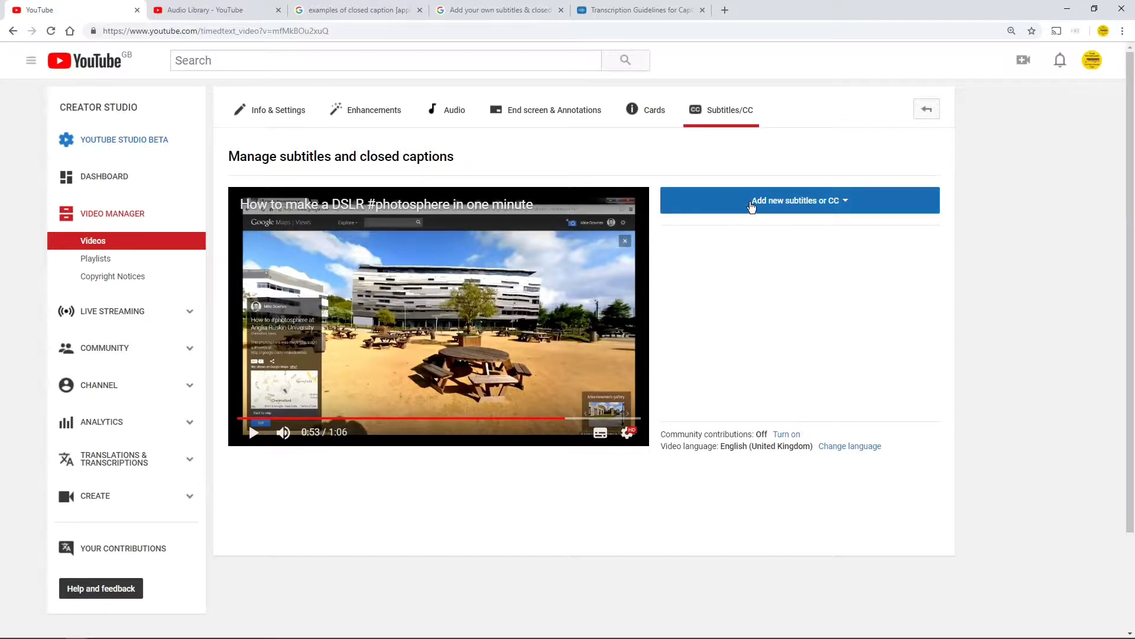
click(752, 207)
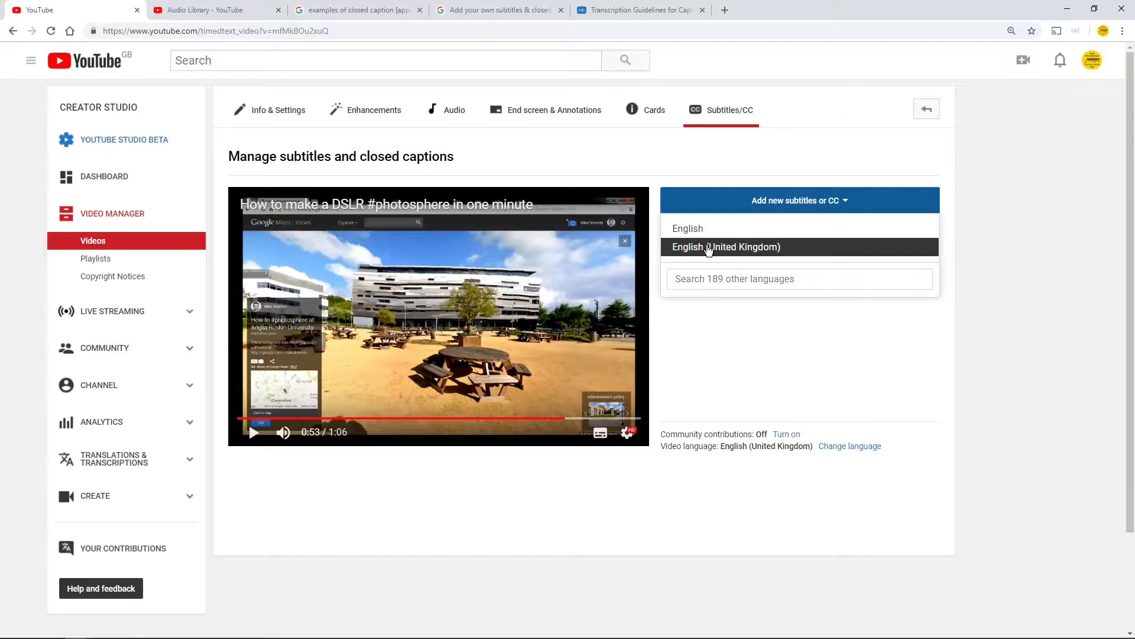
click(709, 249)
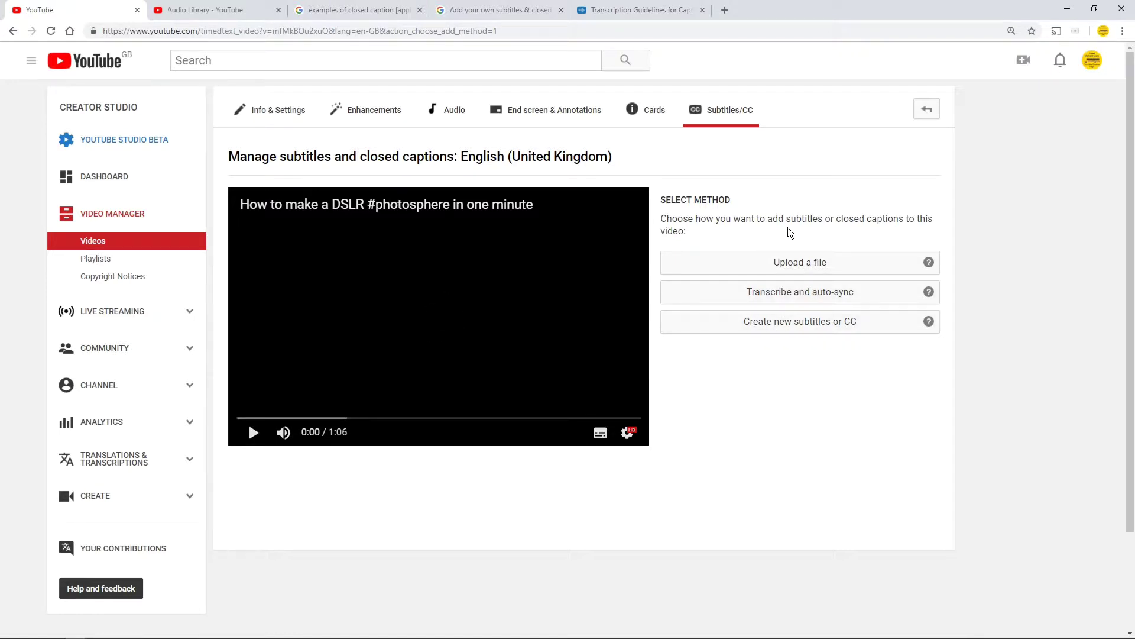
Jump the video to 0:07 and read the upload-file and transcribe-and-auto-sync help popups.
click(285, 418)
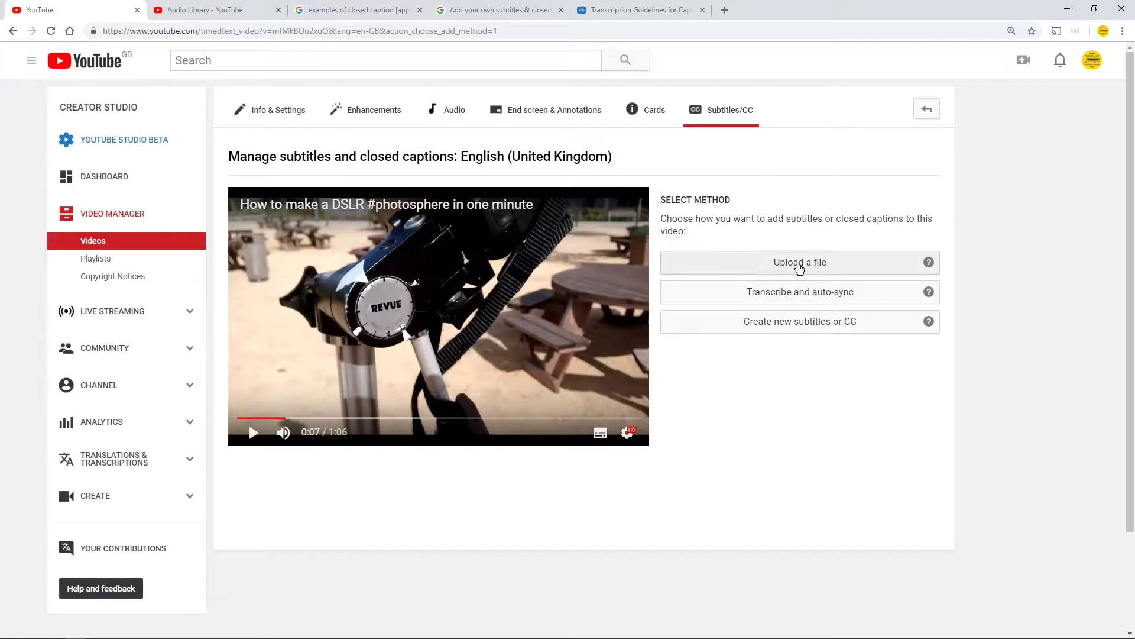
click(928, 264)
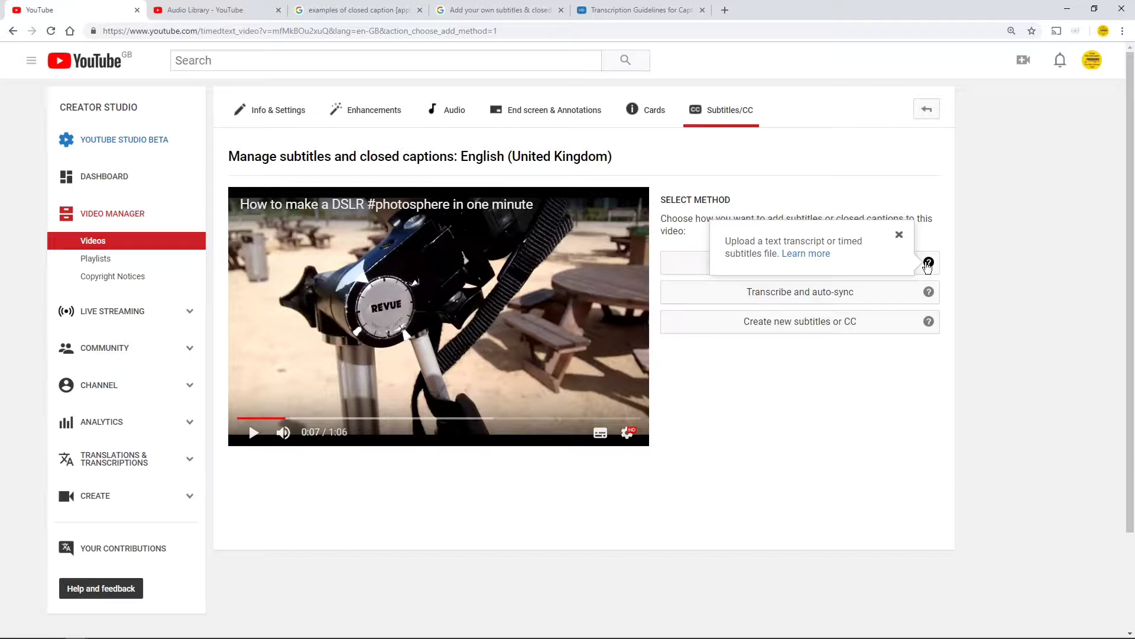
click(900, 235)
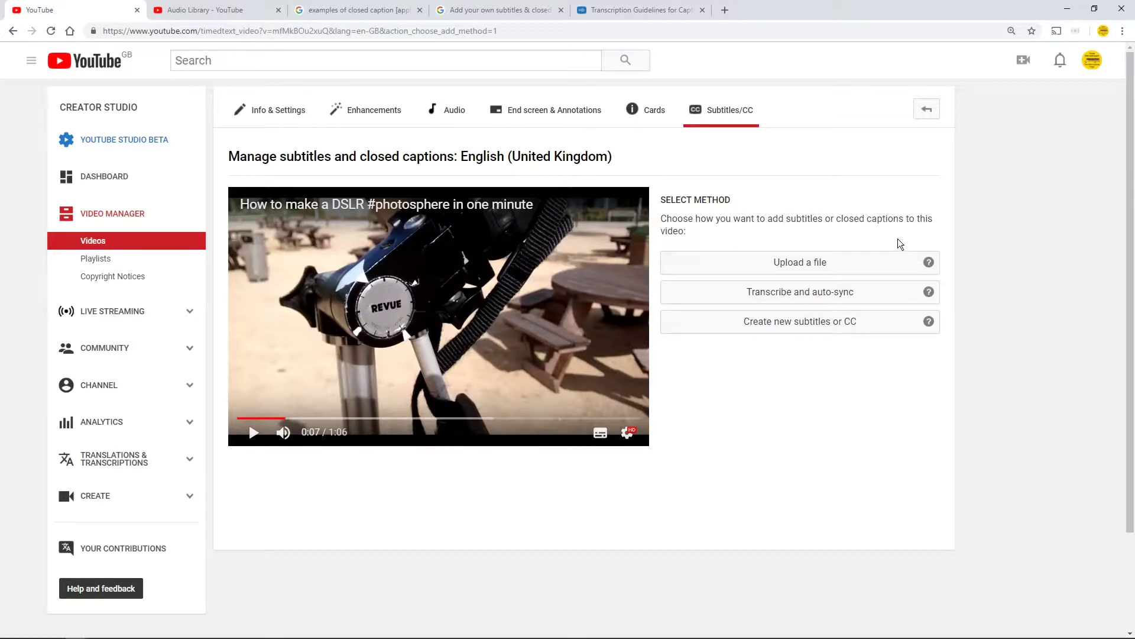
click(929, 293)
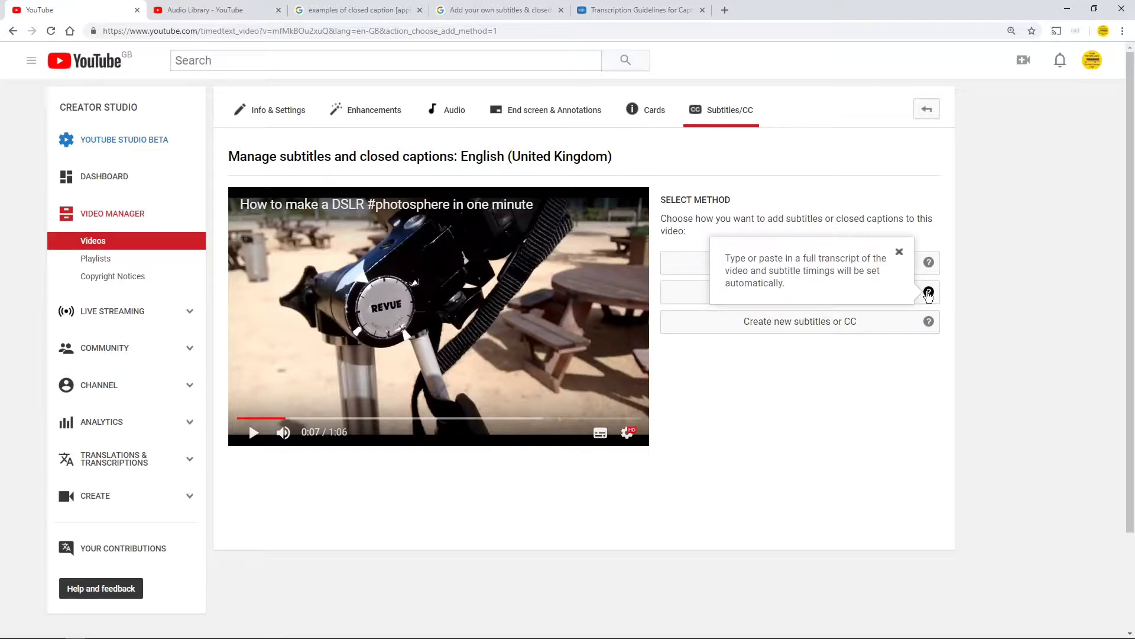
click(900, 254)
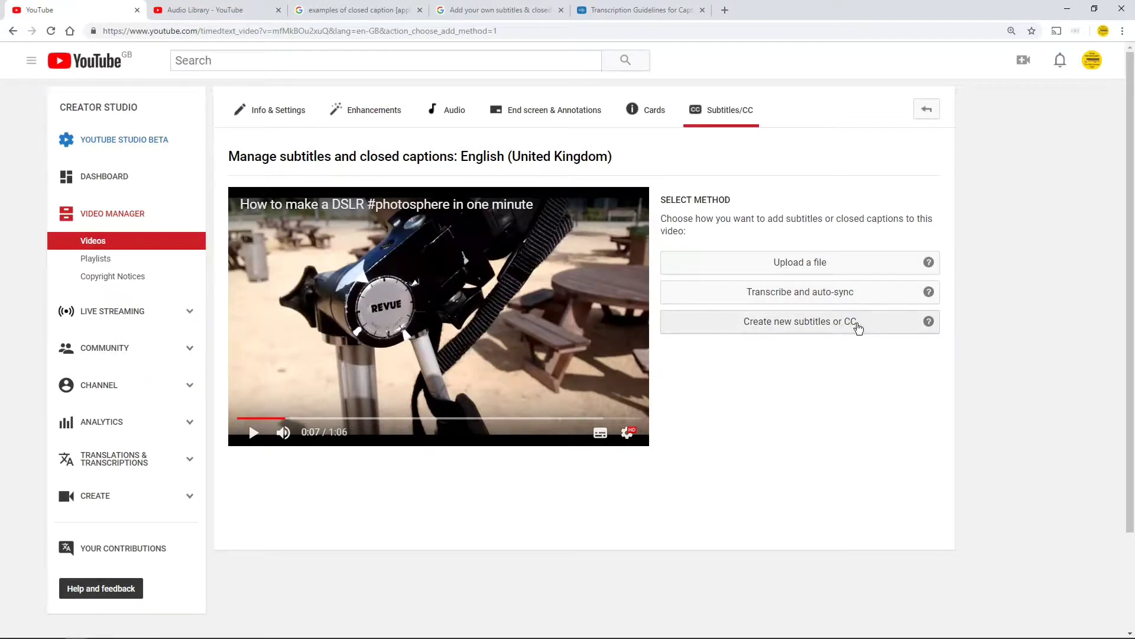
Read the typing-new-subtitles help, then choose 'Create new subtitles or CC'.
click(928, 322)
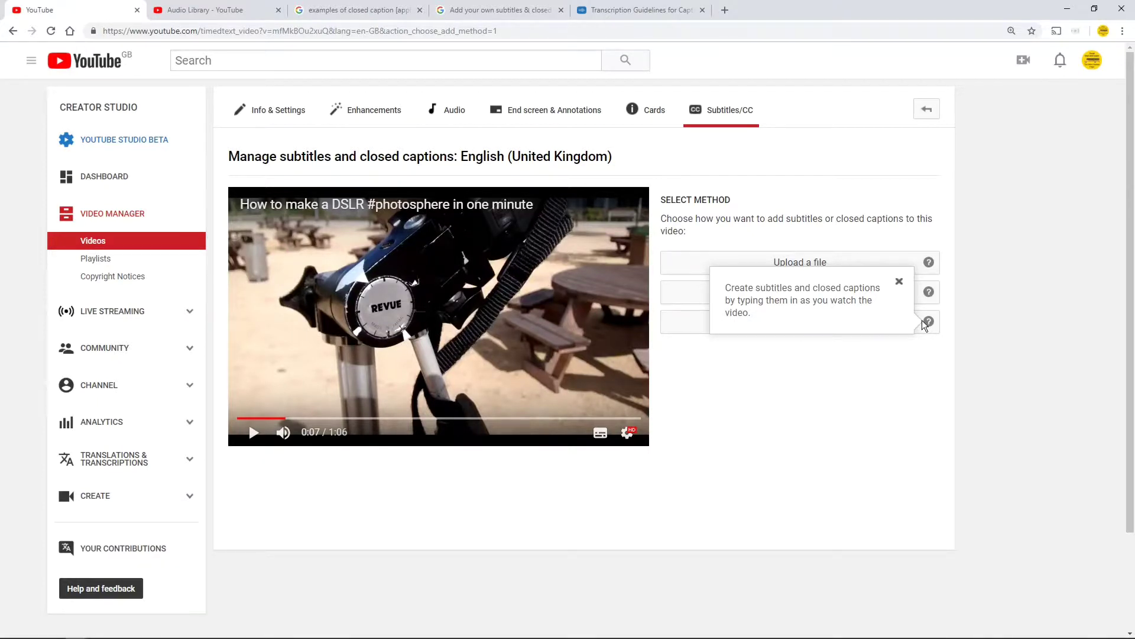
click(713, 348)
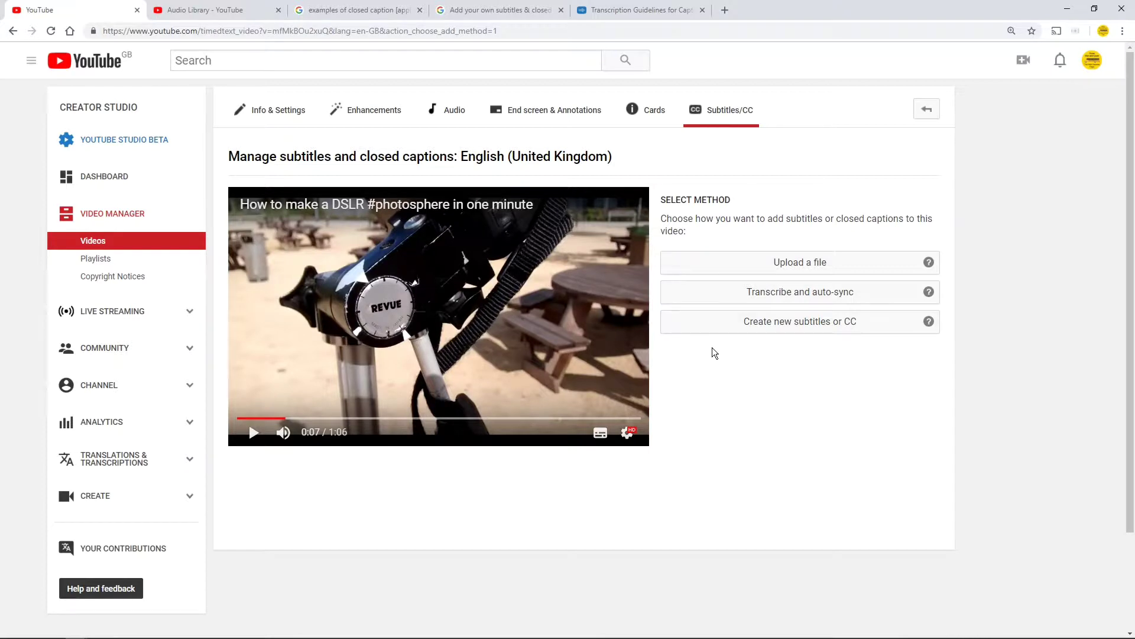
click(748, 325)
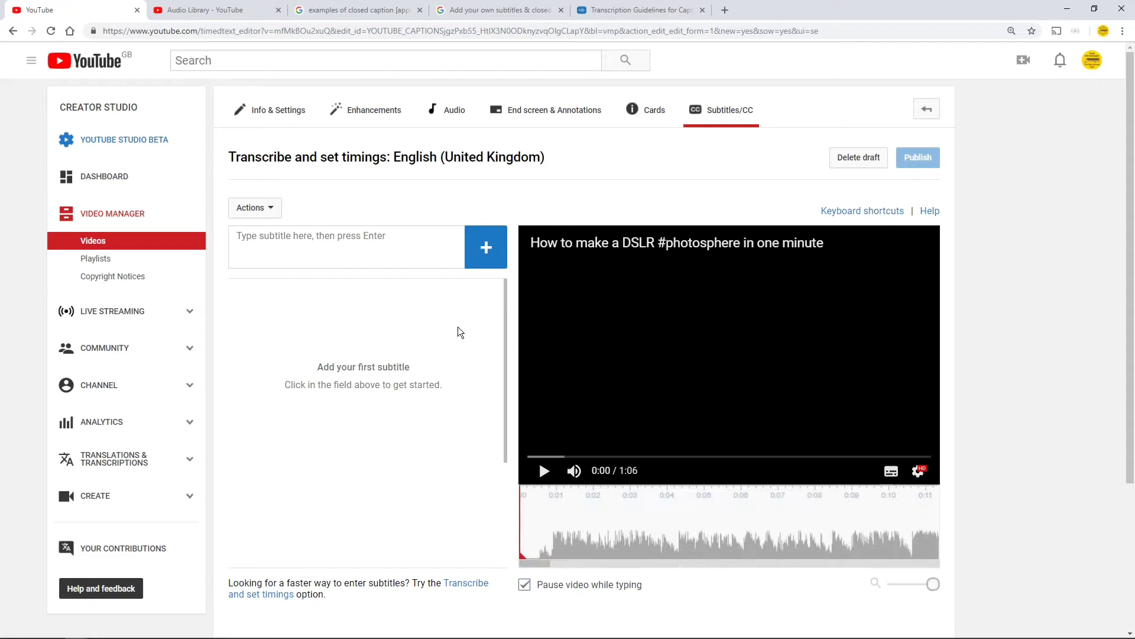
Play the video's first two seconds in the subtitle editor, then drag back to 0:00.
click(544, 473)
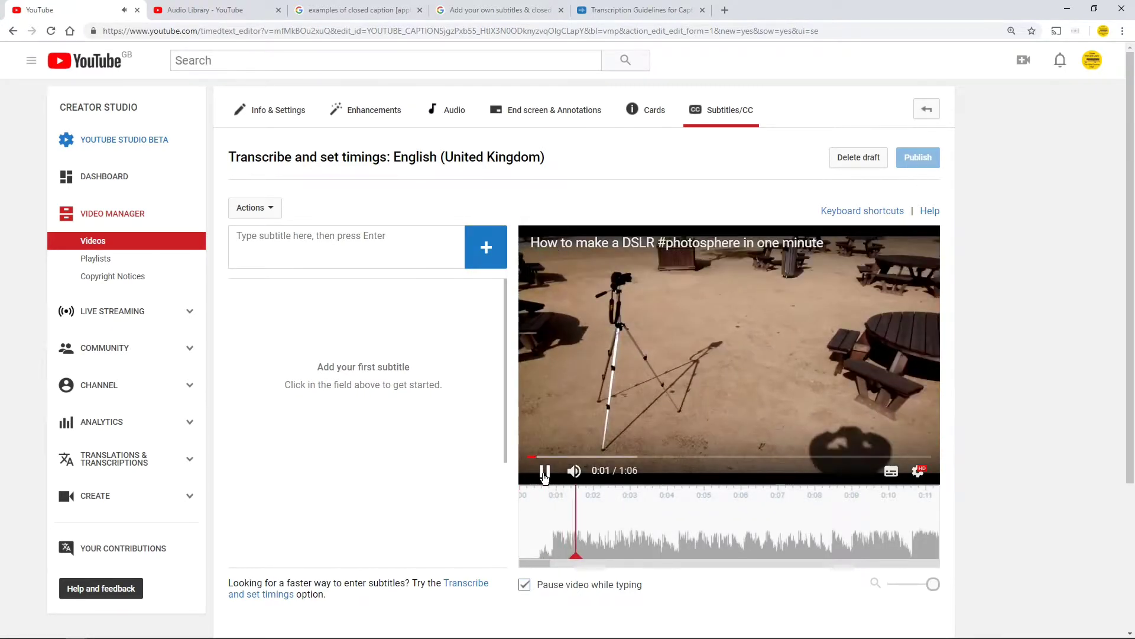
click(544, 473)
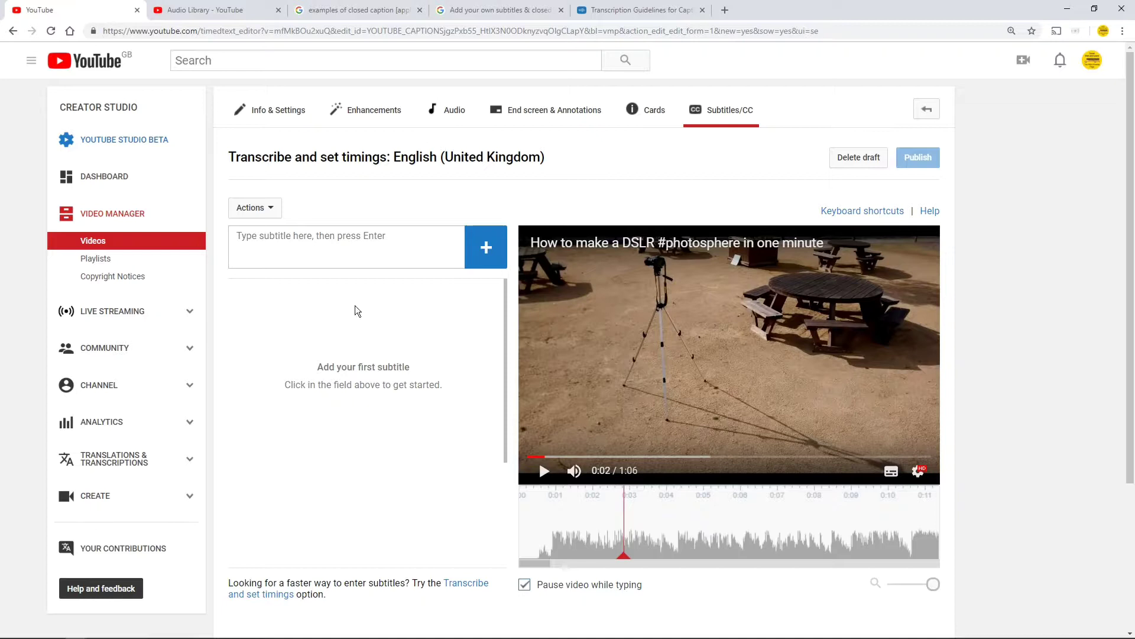
drag(560, 460, 528, 457)
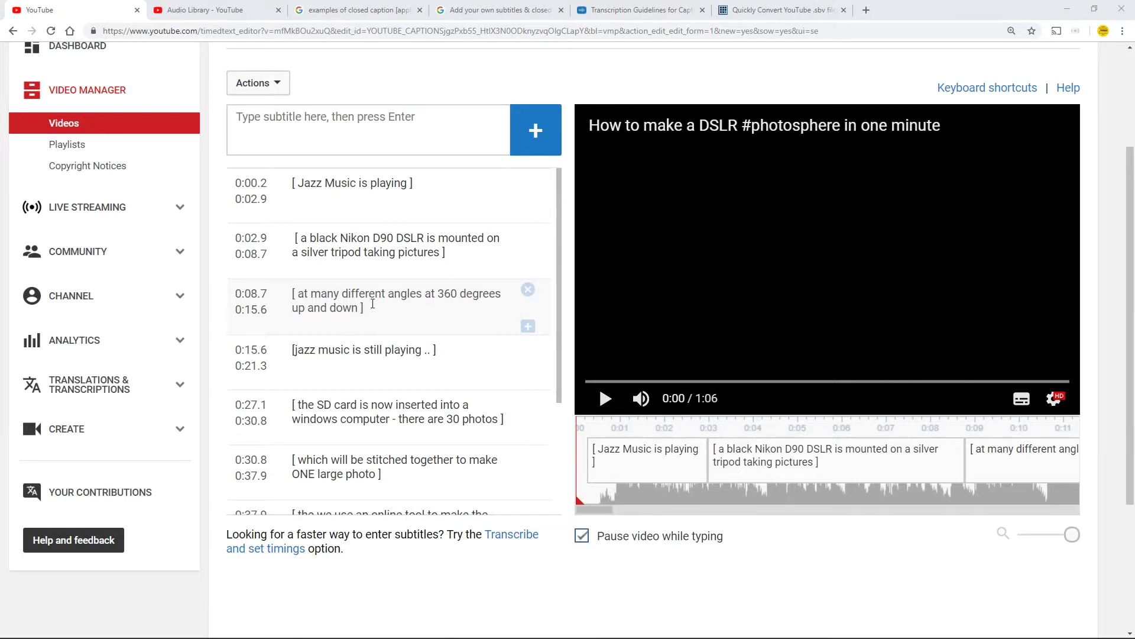
Play the captioned video from the start, checking [ Jazz Music is playing ] through to 0:07.
scroll(373, 303, down, 3)
scroll(373, 303, up, 3)
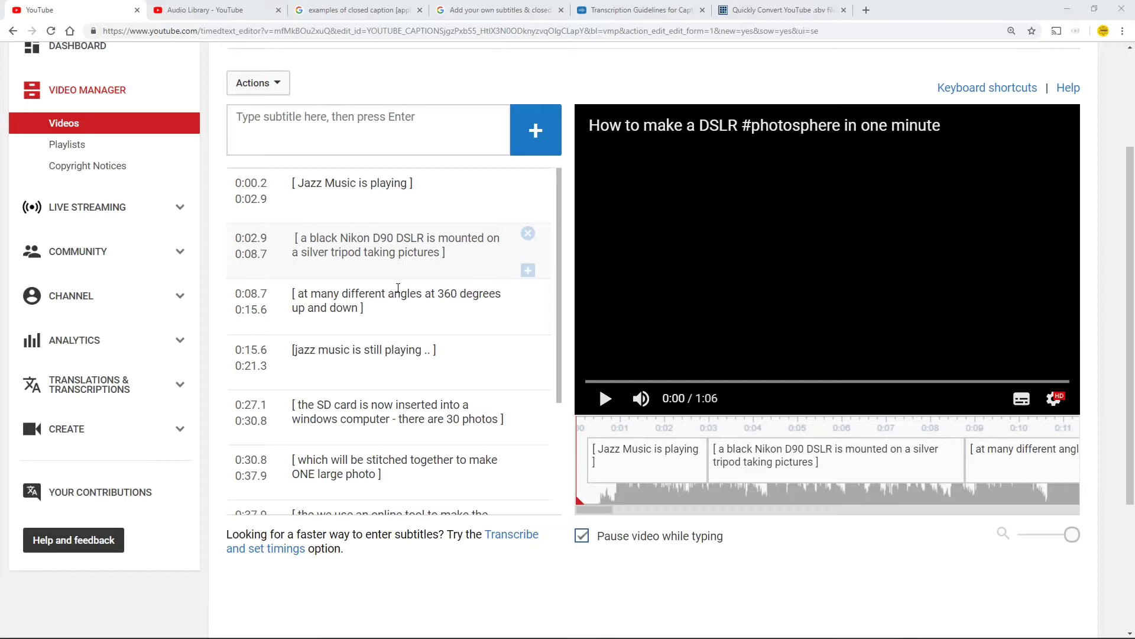
scroll(398, 288, down, 3)
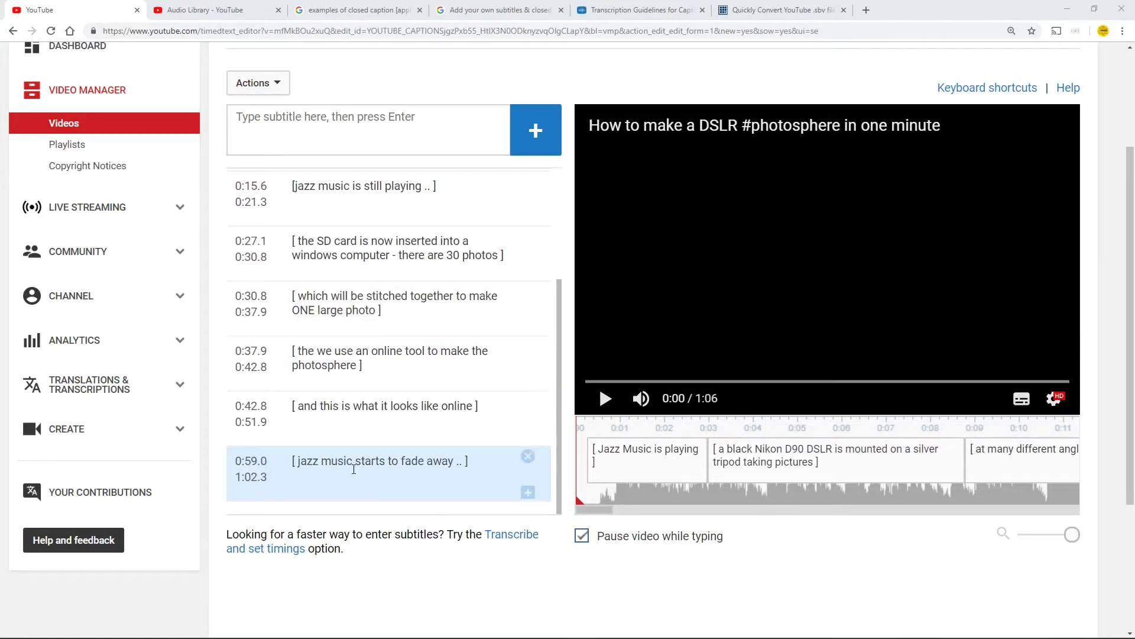
click(603, 401)
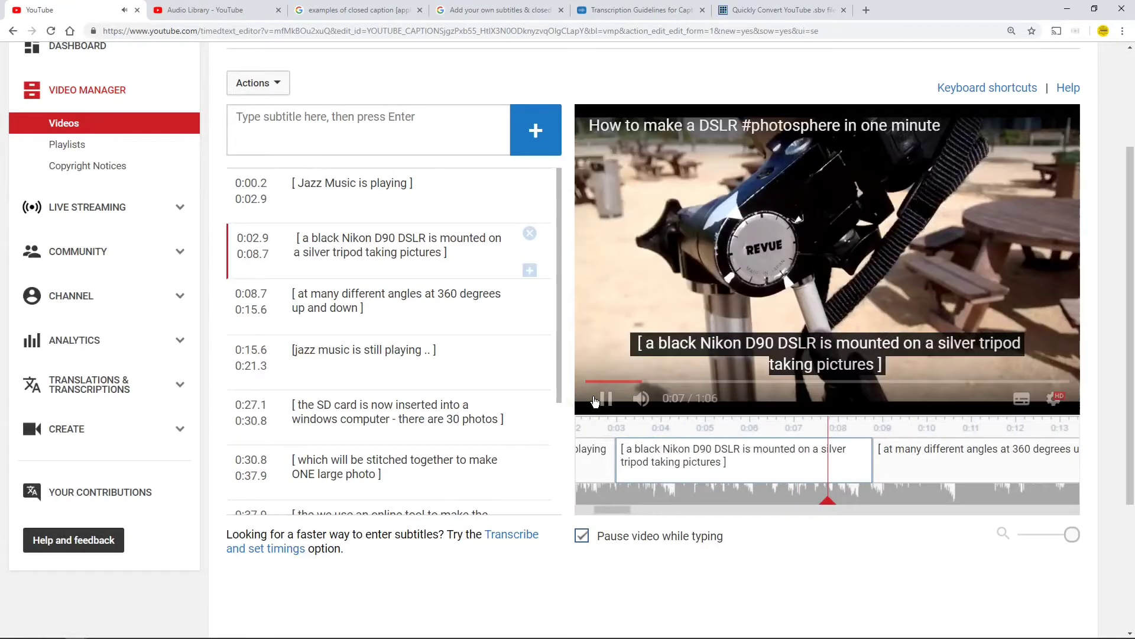
Pause on the second caption, then move through 0:12 to the caption starting at 0:15.6.
click(602, 400)
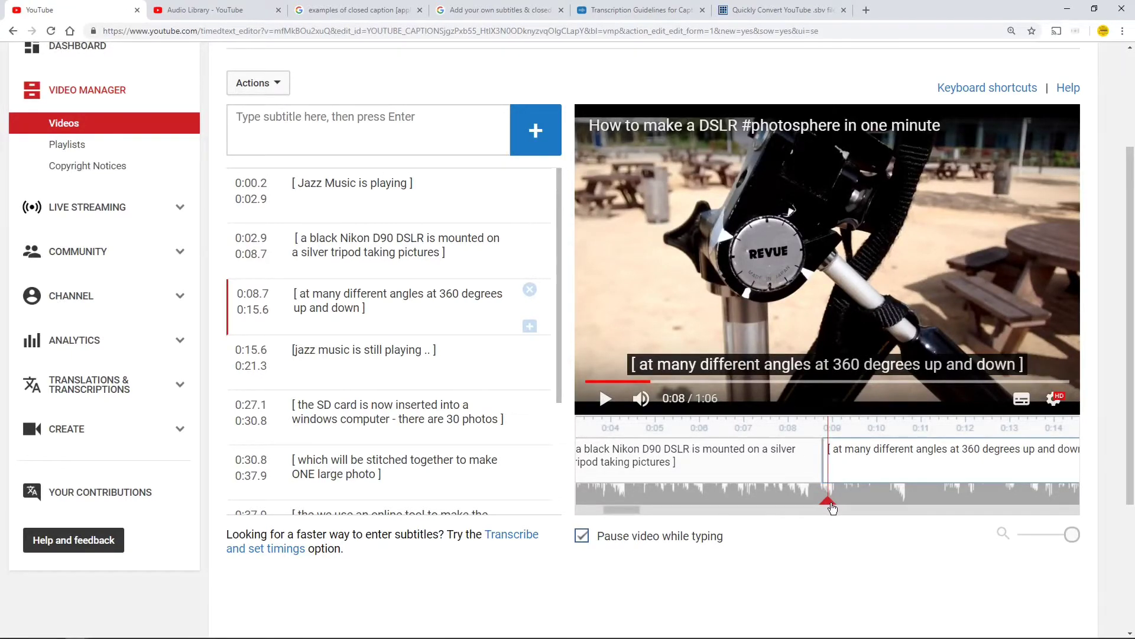
drag(832, 508, 1010, 508)
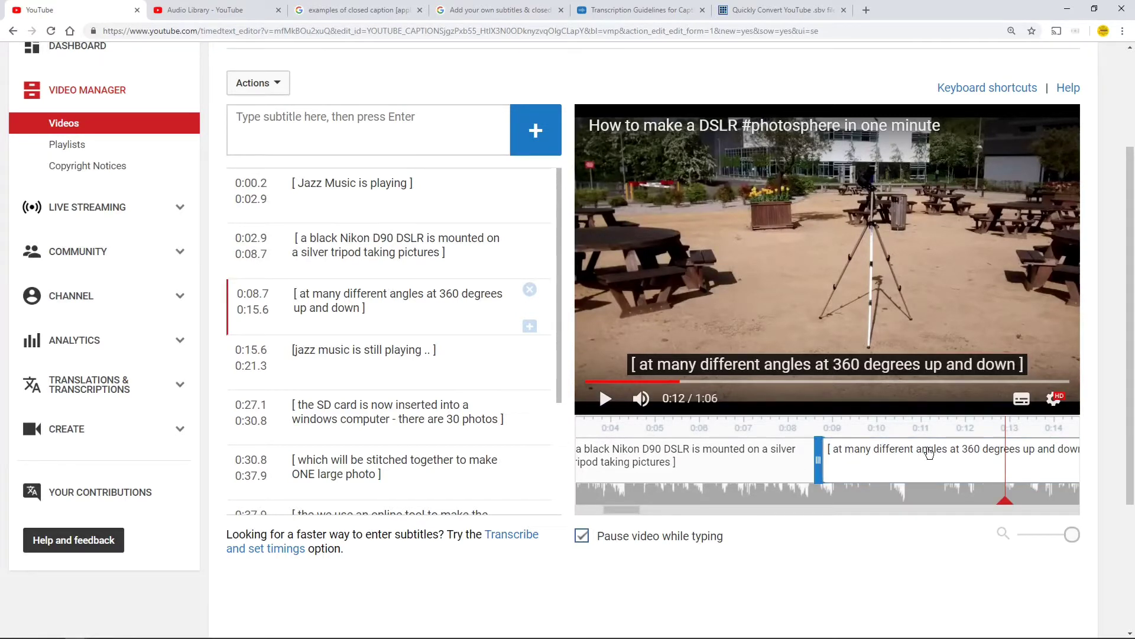
click(258, 351)
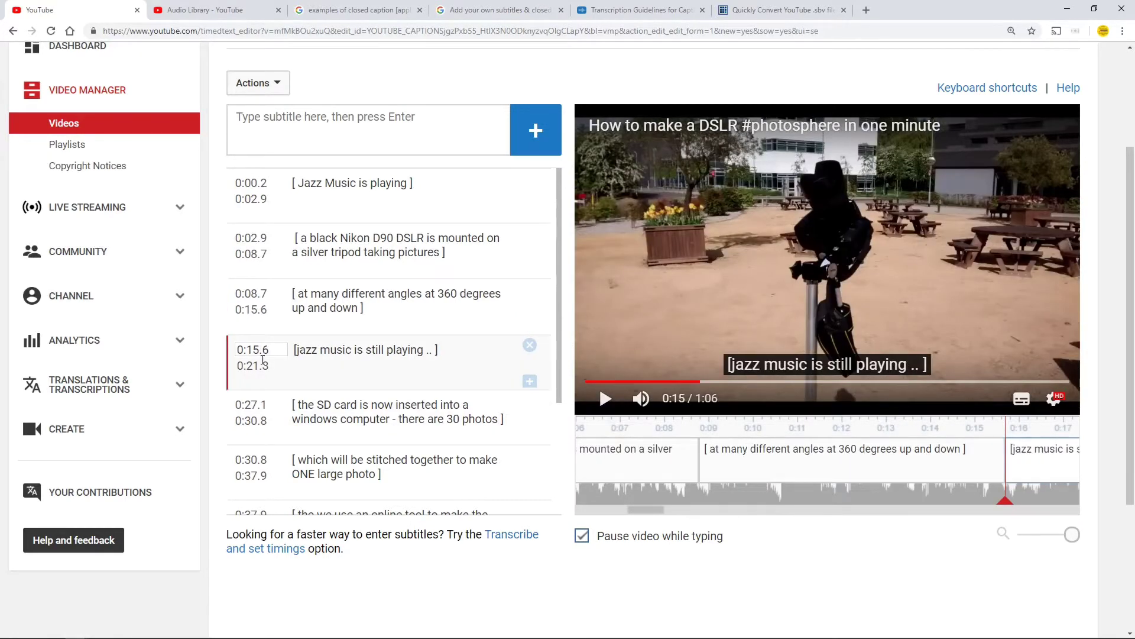
scroll(485, 338, down, 5)
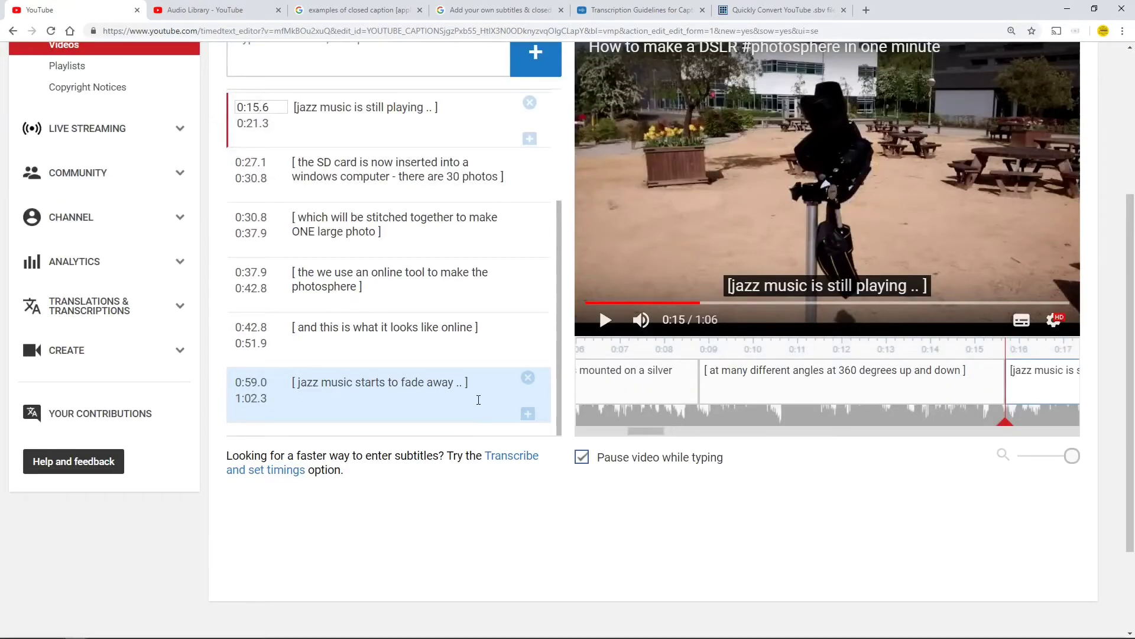
Play from 0:58 to 1:03 to check the [ jazz music starts to fade away .. ] caption.
drag(1007, 424, 1072, 426)
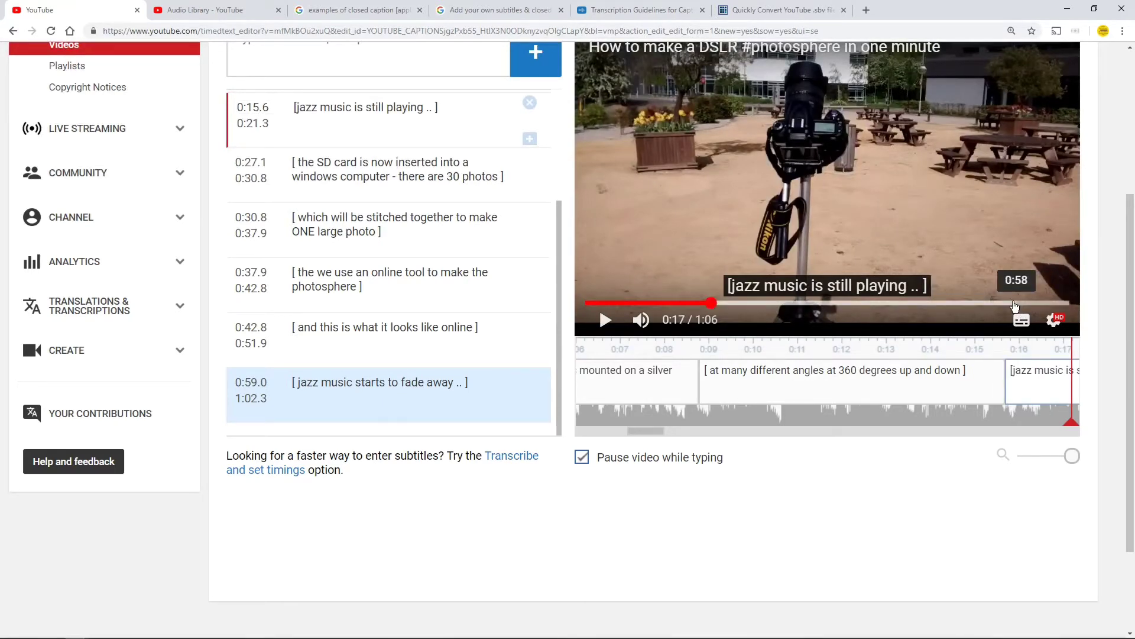
click(1014, 303)
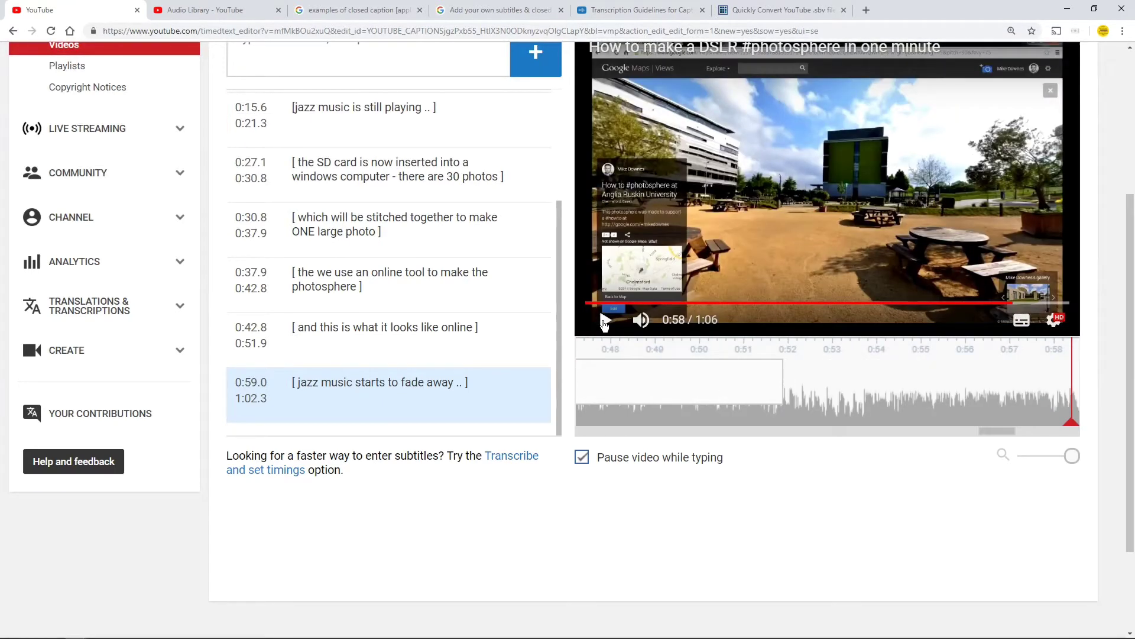
click(604, 321)
click(604, 321)
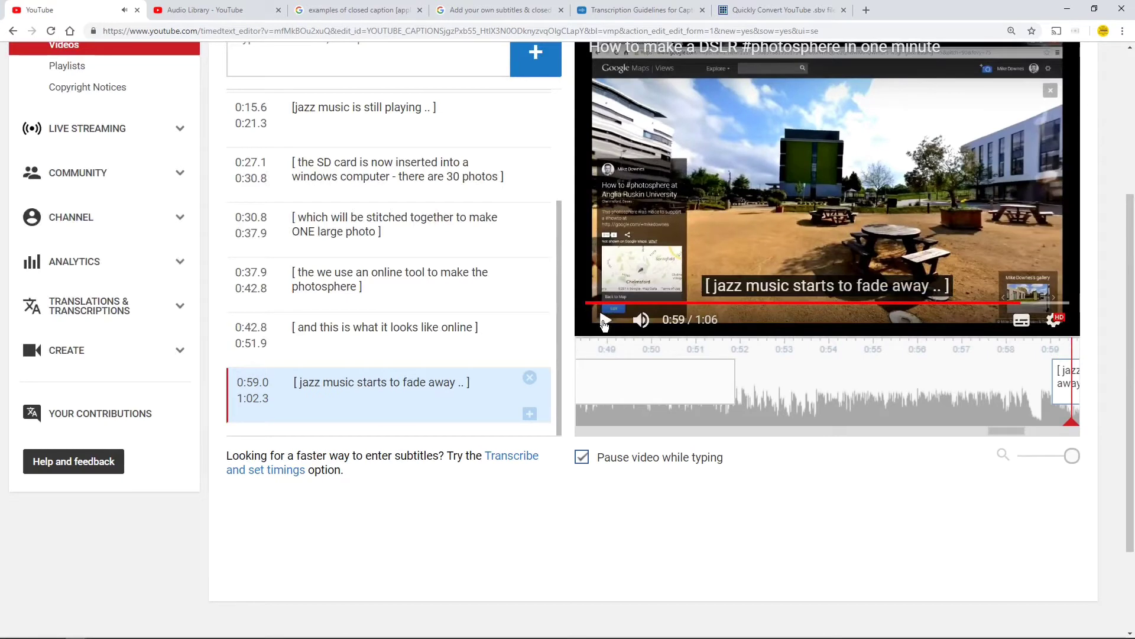
click(604, 322)
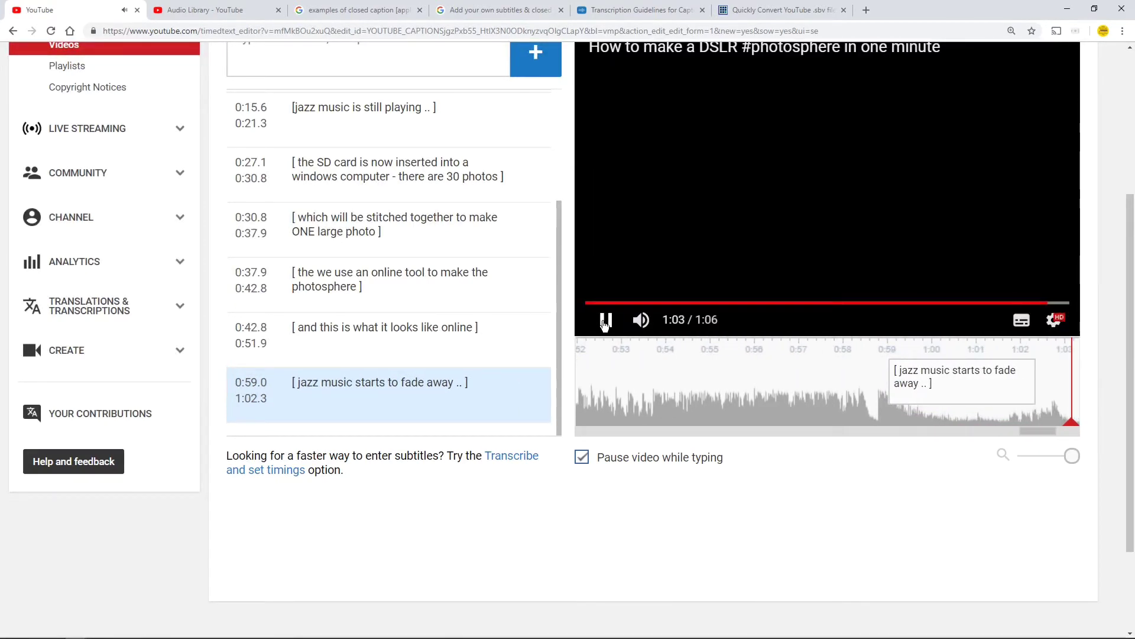
click(604, 322)
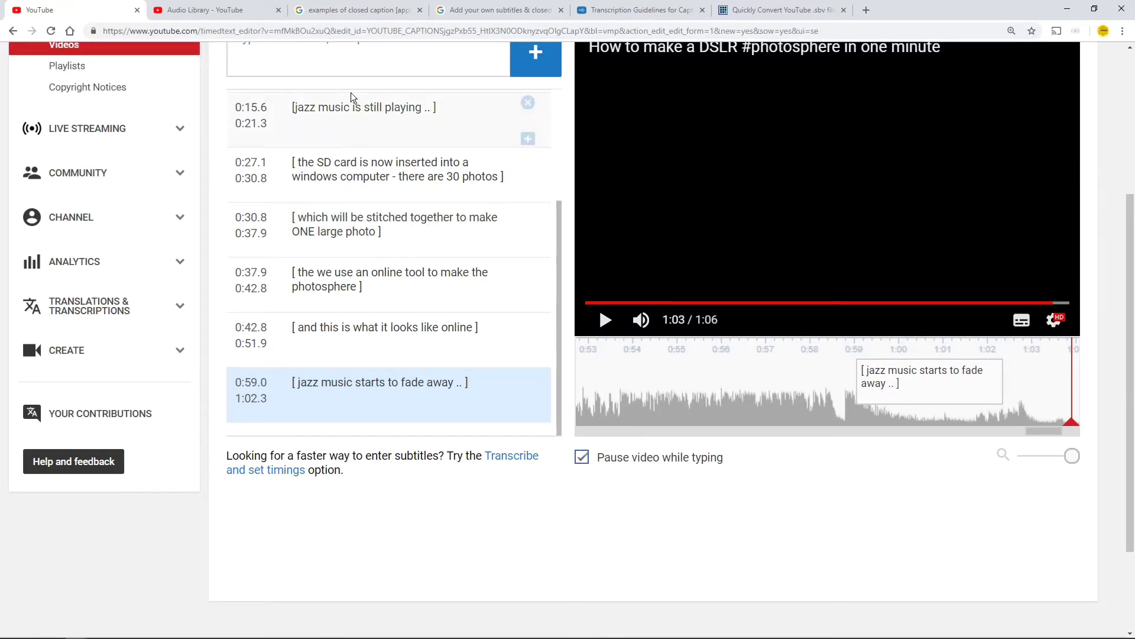
scroll(355, 197, up, 1)
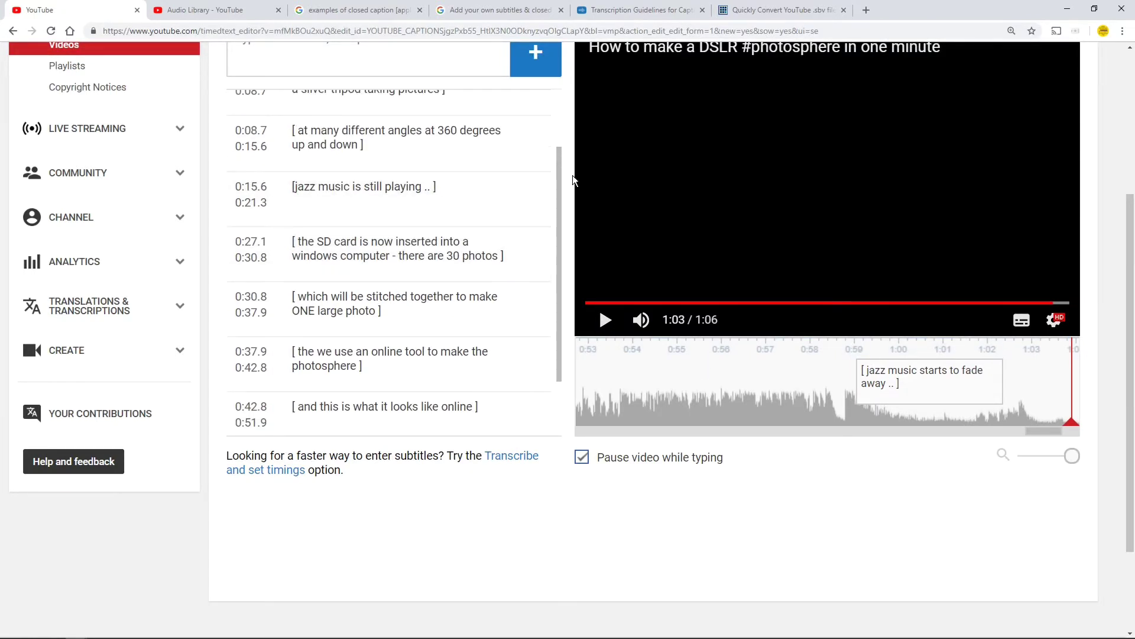
scroll(573, 180, up, 3)
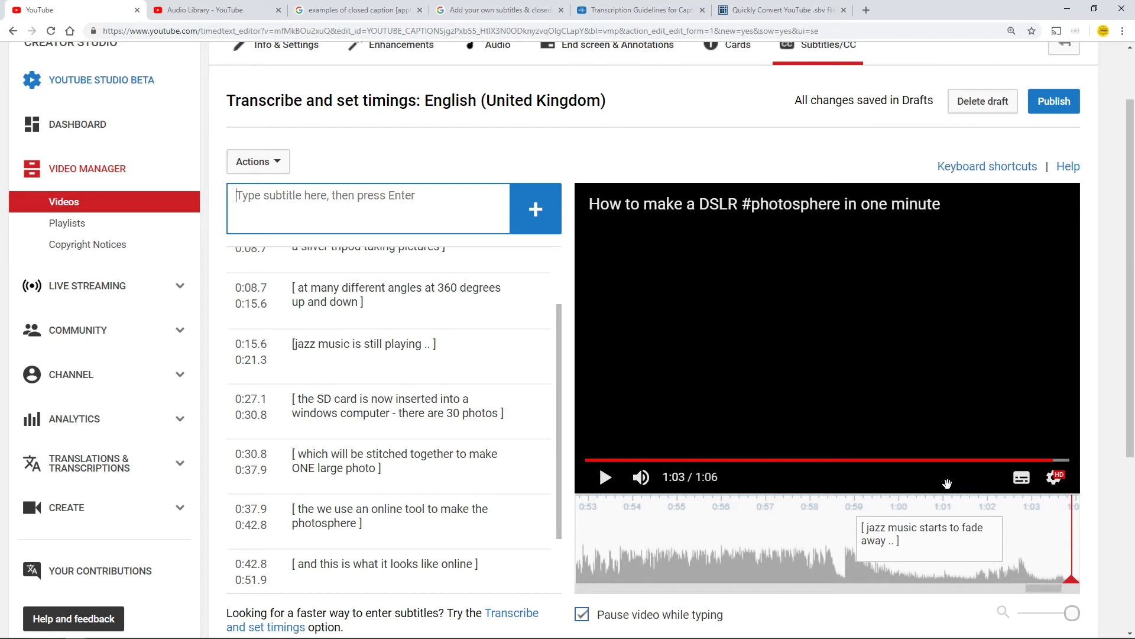
Return playback to 0:50 and view the photosphere caption alongside the subtitle list.
scroll(527, 332, down, 2)
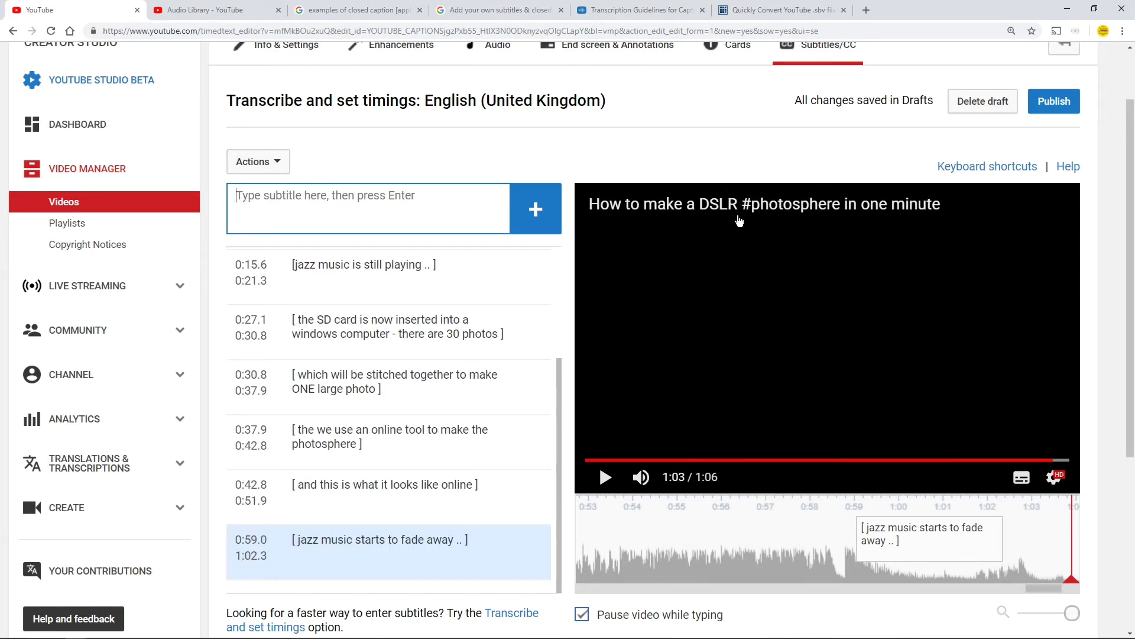
click(955, 461)
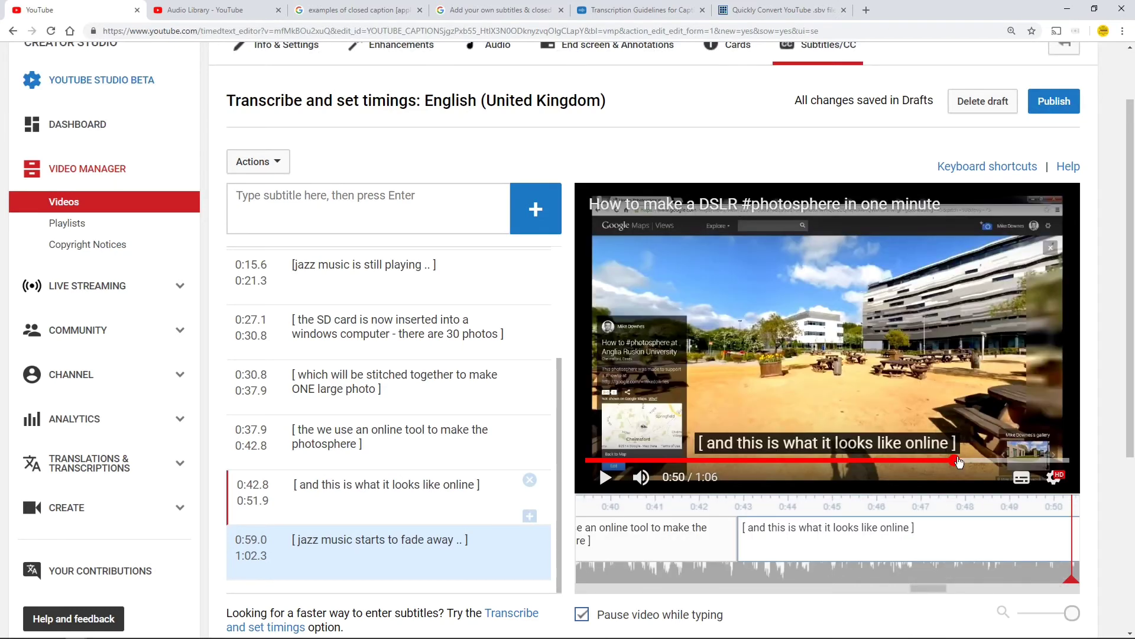
scroll(1093, 401, down, 1)
scroll(1093, 400, down, 2)
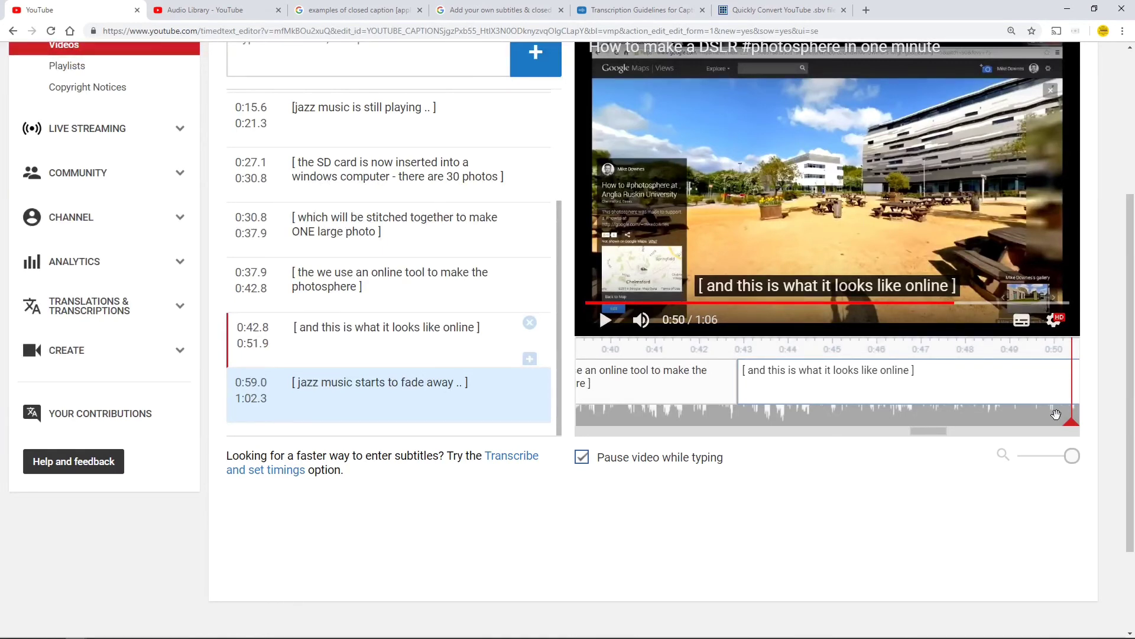
scroll(1101, 406, up, 1)
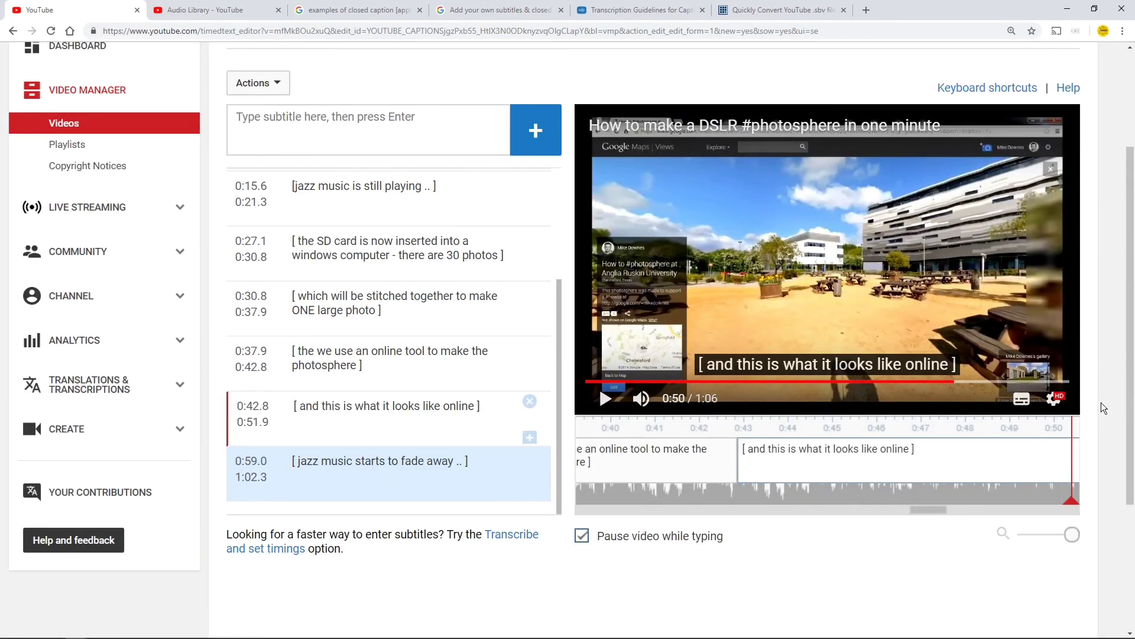